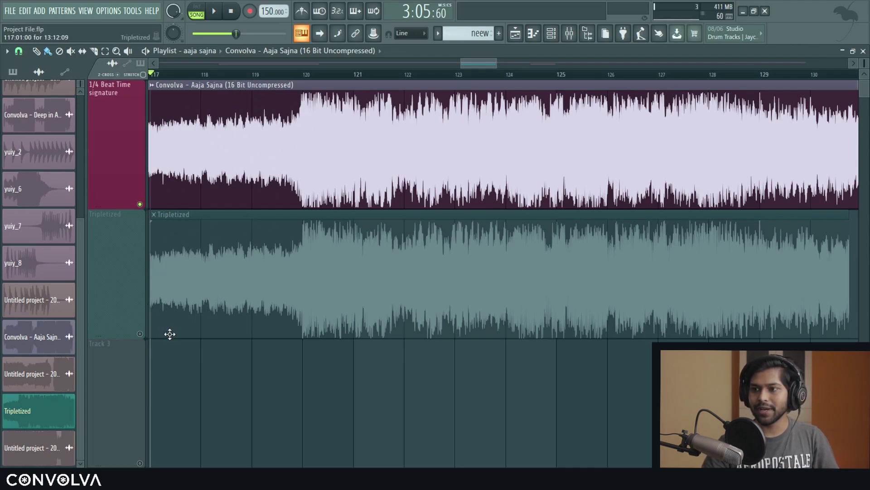
Compare the original song from bar 117 with the soloed Tripletized track.
left_click_drag(223, 290, 319, 274)
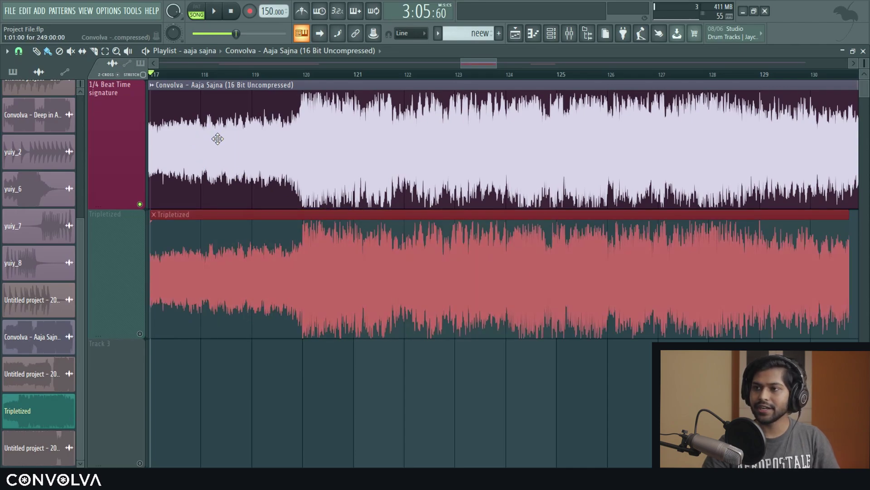
key("space")
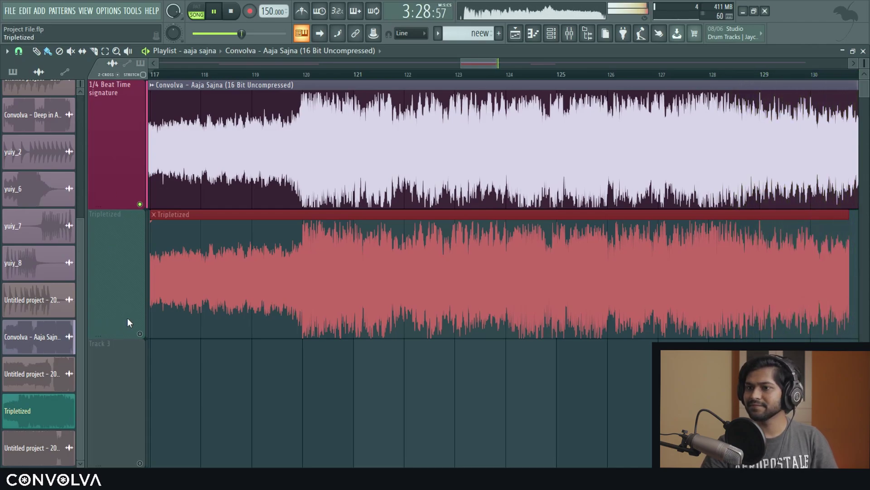
key("space")
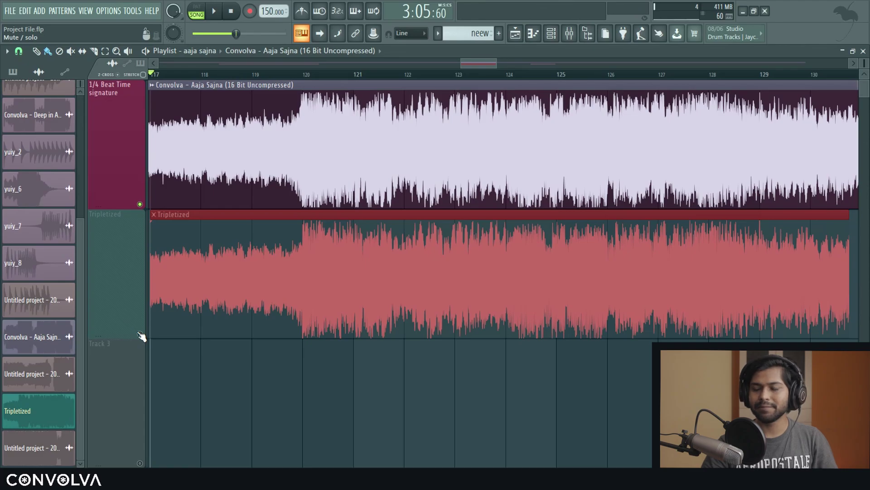
left_click(140, 334, "ctrl")
key("space")
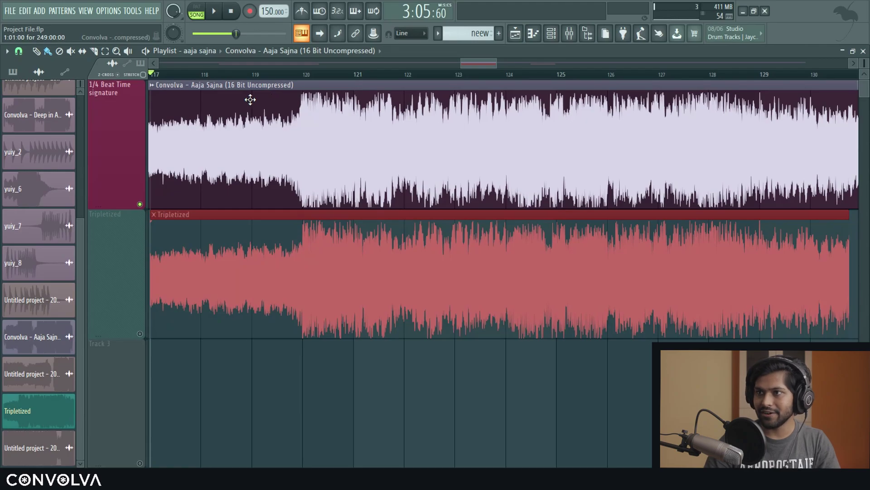
Load Gross Beat into Slot 1 of the Aaja Sajna song's mixer insert.
double_click(250, 99)
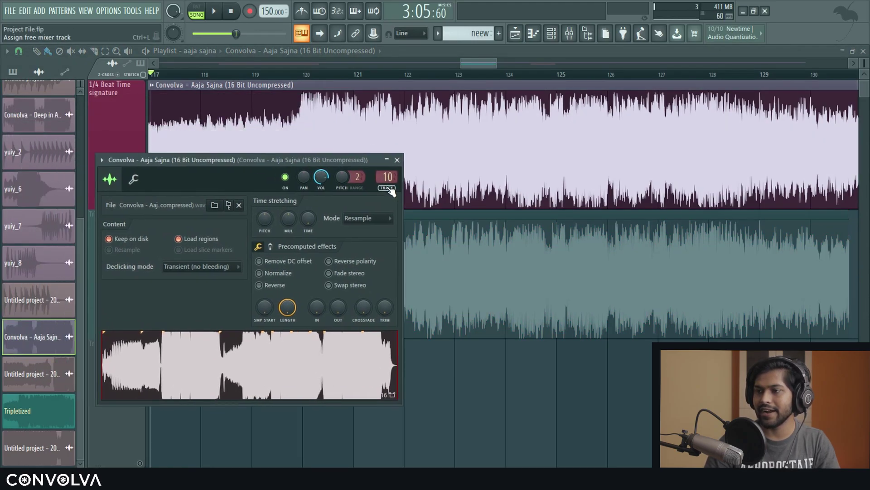
left_click(569, 35)
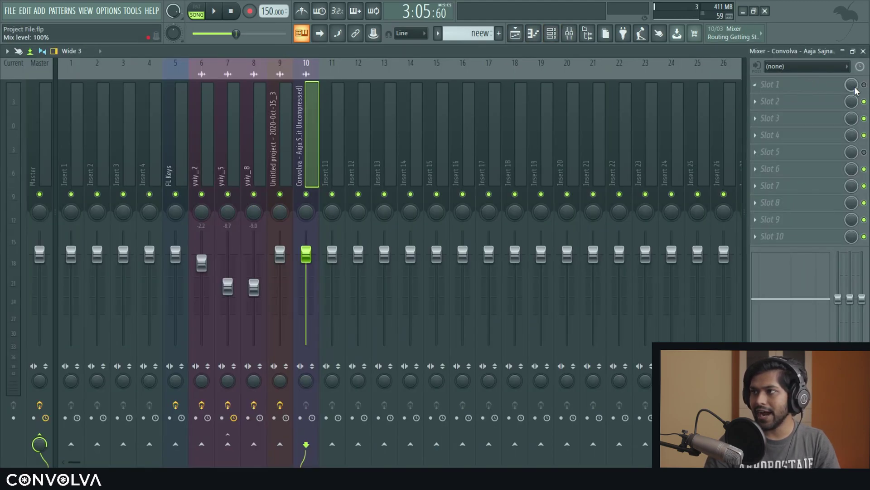
left_click(803, 91)
left_click(689, 82)
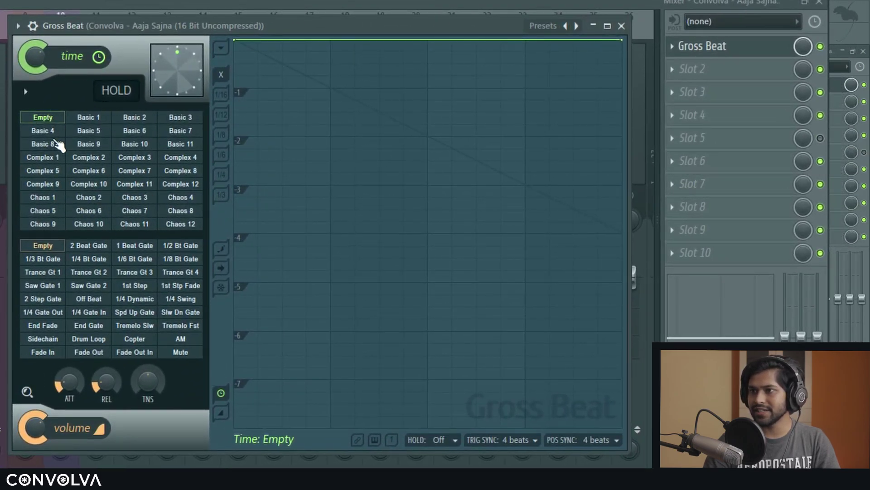
Audition Gross Beat time patterns Basic 11, Chaos 7, Complex 9, Chaos 6, Complex 3, Complex 7, Basic 8.
left_click(181, 143)
left_click(136, 210)
left_click(32, 184)
left_click(106, 211)
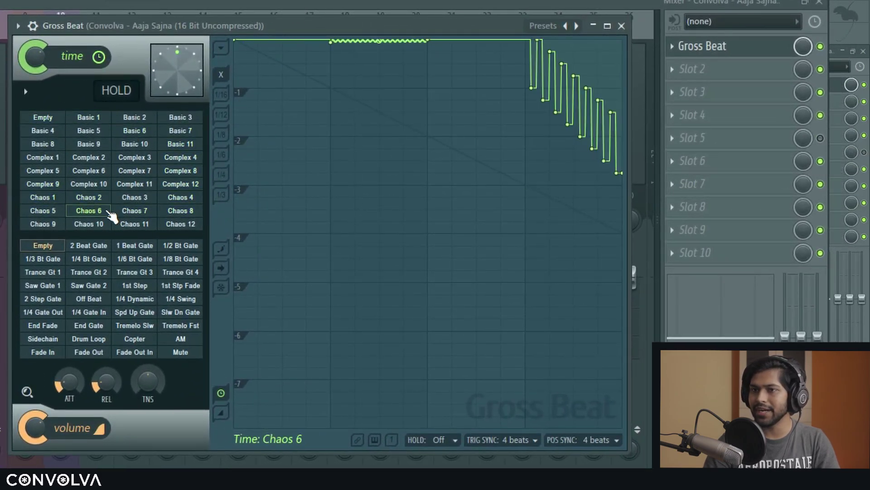
left_click(132, 158)
left_click(134, 171)
left_click(43, 144)
left_click(130, 158)
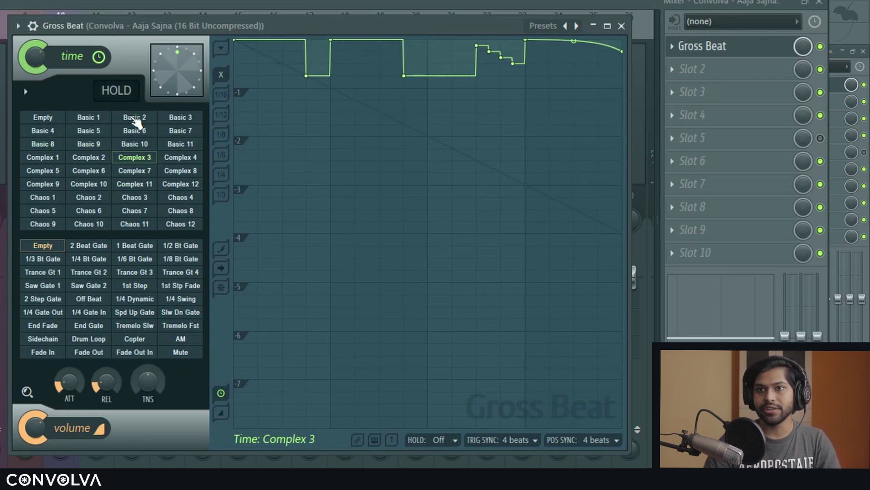
Play the song through the Complex 6 pattern, then reset the time pattern to Empty.
left_click(92, 173)
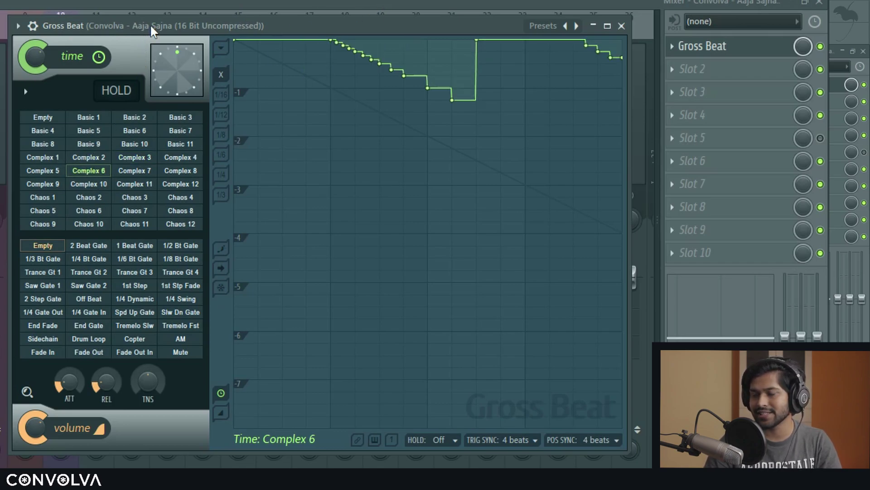
key("space")
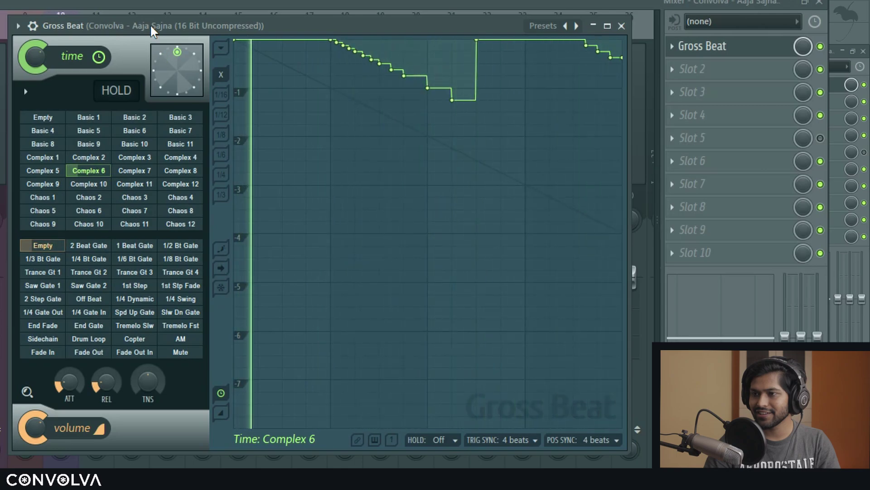
key("space")
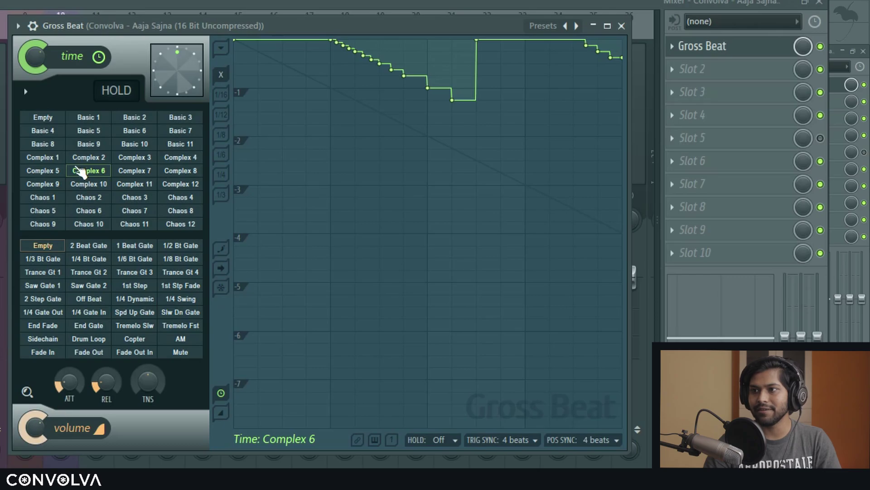
left_click(59, 120)
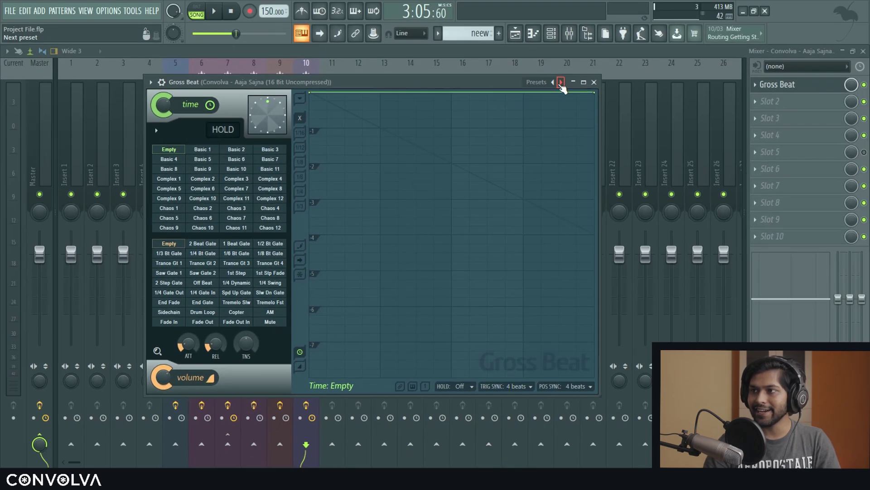
Switch Gross Beat to the Momentary preset bank and apply the Slow Tripplet time pattern.
left_click(561, 83)
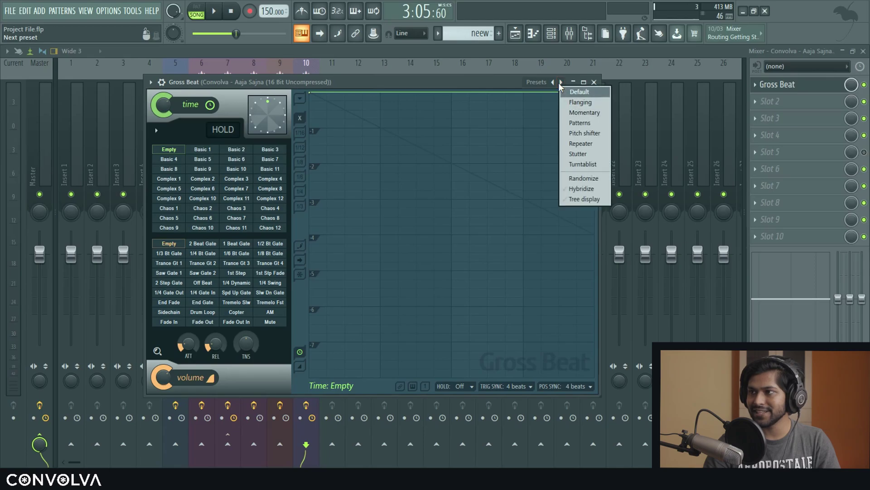
left_click(604, 111)
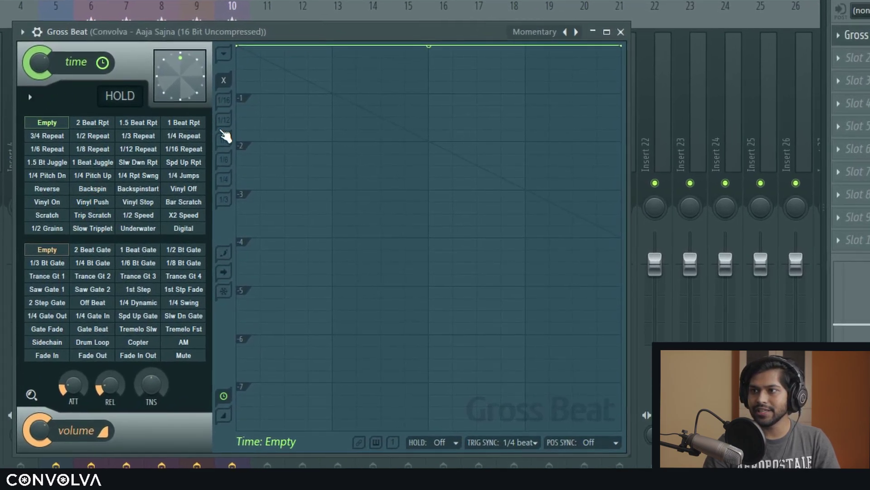
left_click(138, 136)
left_click(65, 166)
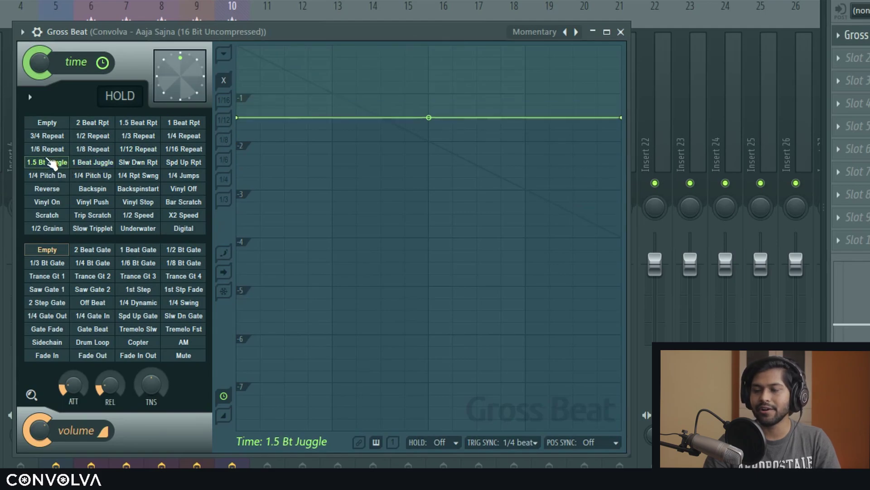
left_click(565, 31)
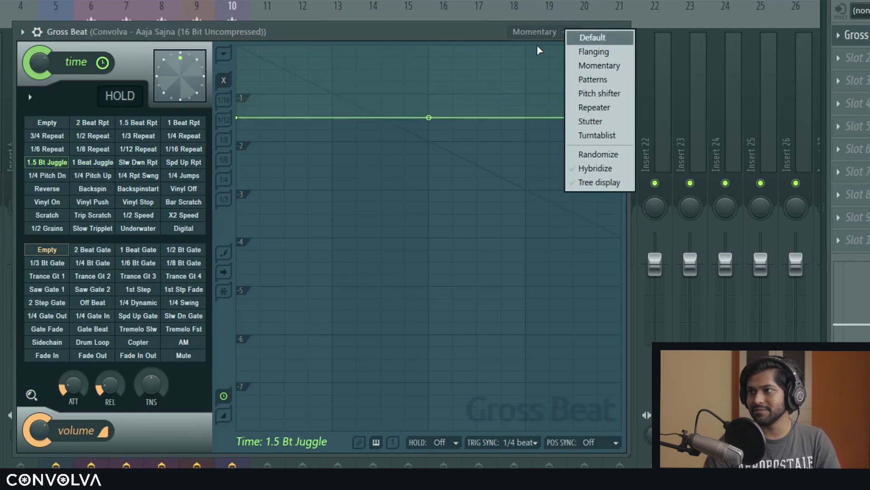
left_click(448, 44)
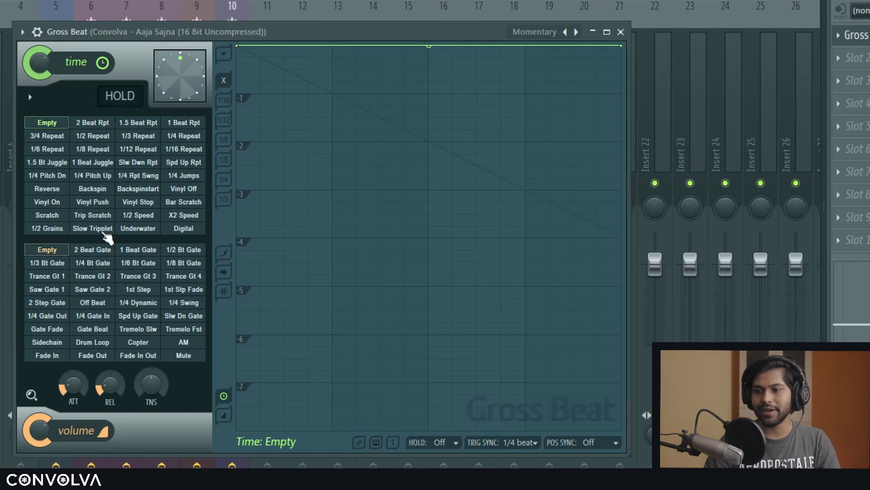
left_click(106, 231)
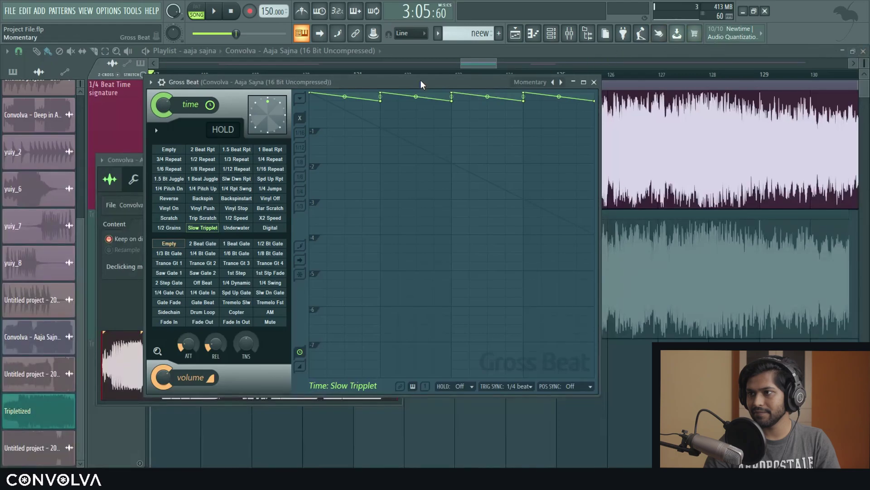
Play the drop with Slow Tripplet applied, repositioning the Gross Beat window around the screen.
key("space")
left_click_drag(421, 84, 570, 207)
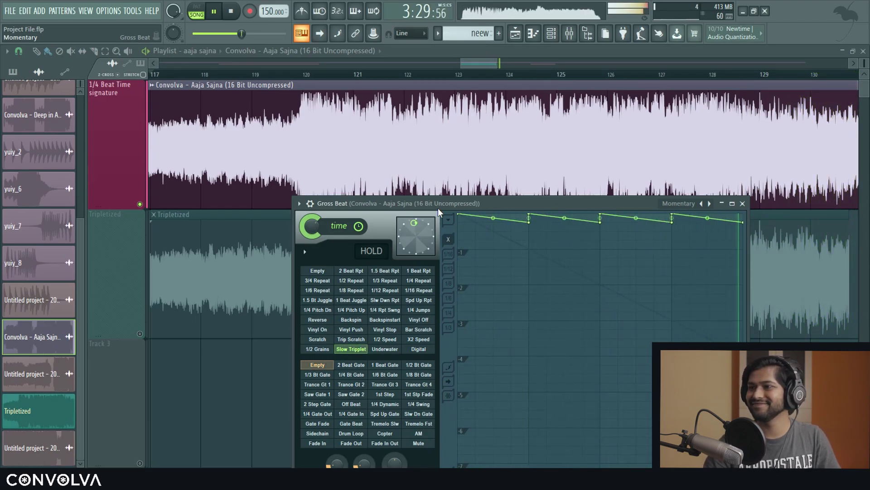
key("space")
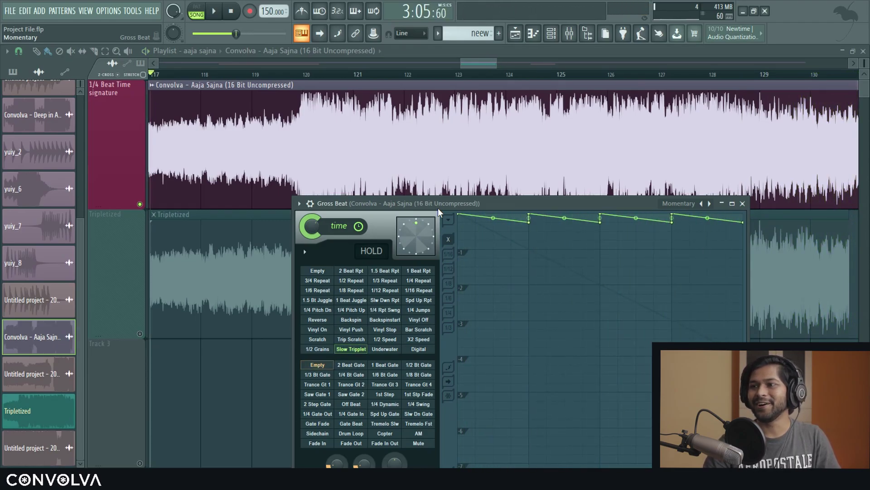
left_click_drag(439, 205, 402, 86)
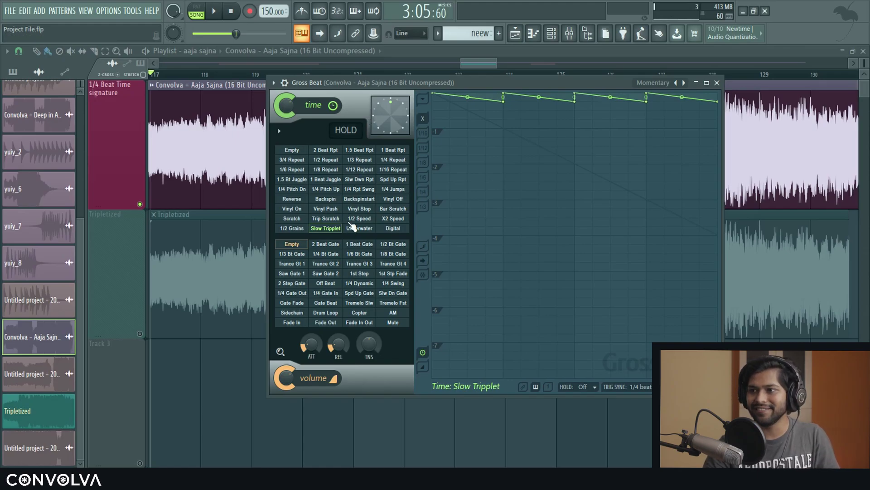
left_click_drag(445, 83, 426, 97)
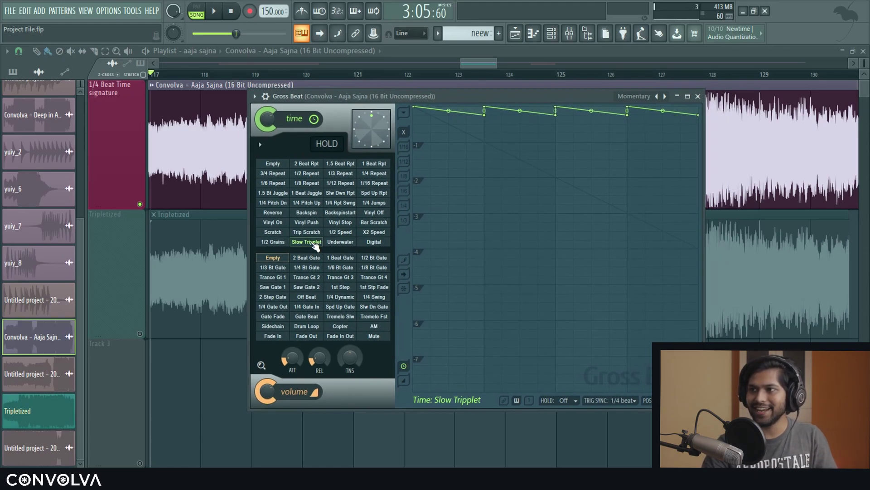
left_click_drag(381, 96, 365, 173)
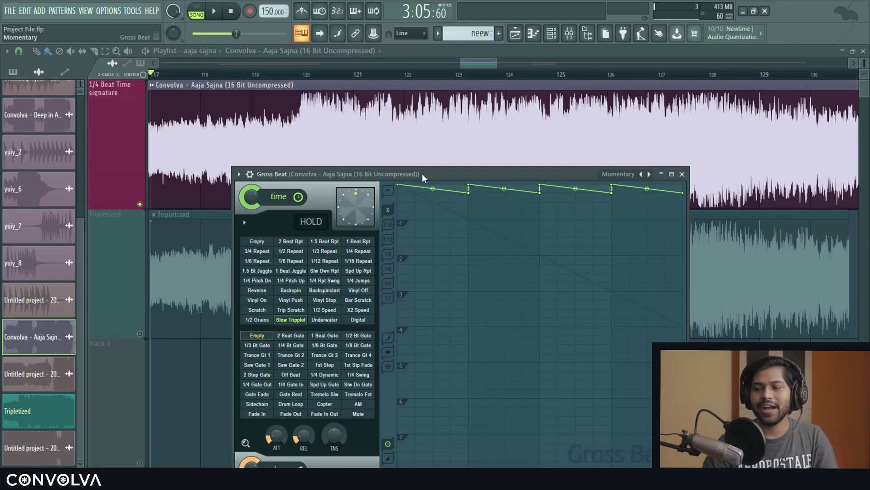
left_click_drag(422, 173, 392, 163)
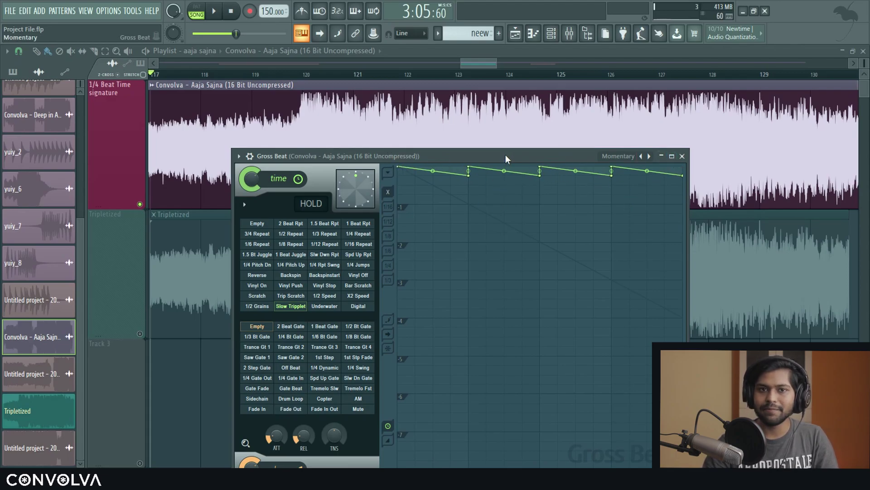
left_click_drag(505, 154, 486, 114)
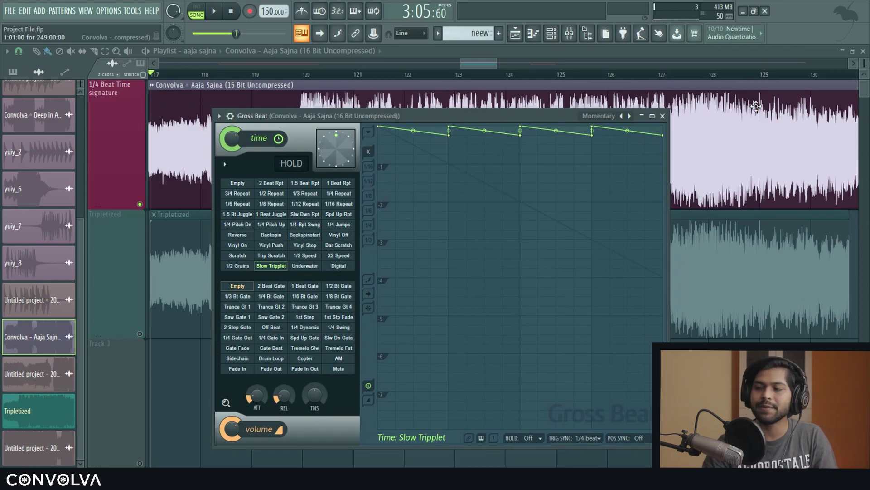
Close Gross Beat and load Edison into the next empty slot of the Aaja Sajna insert.
left_click(662, 116)
left_click(569, 33)
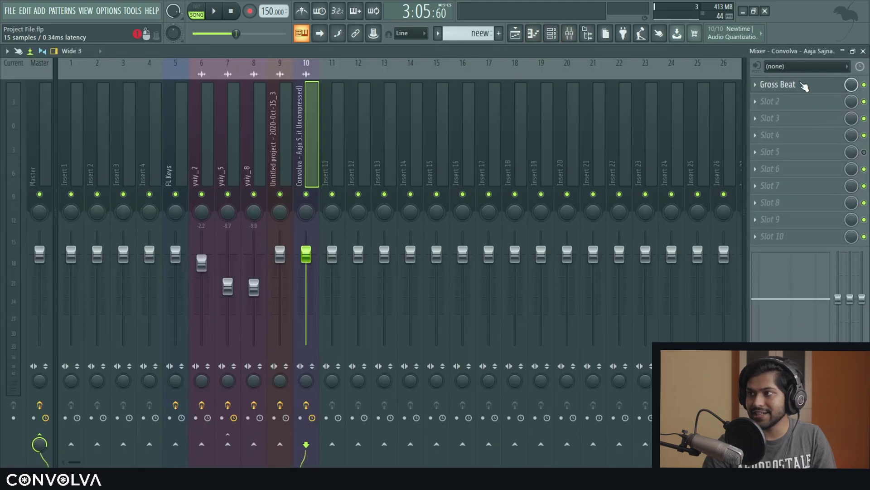
left_click(789, 124)
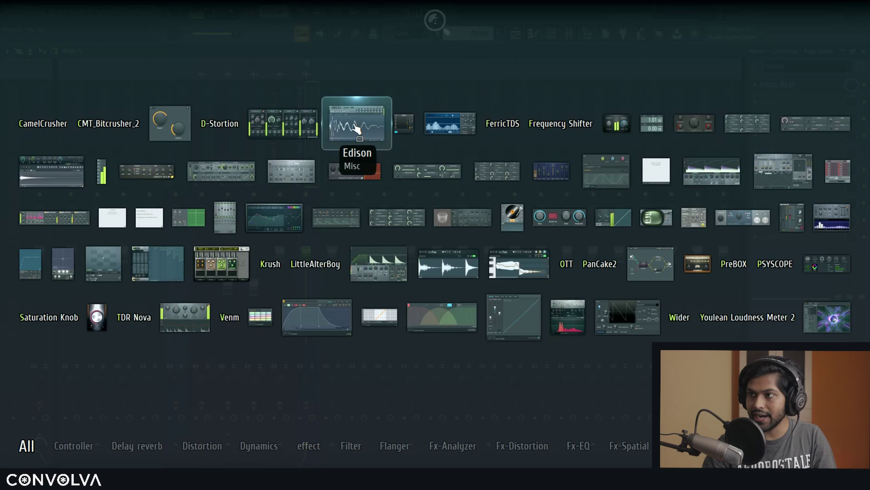
left_click(355, 129)
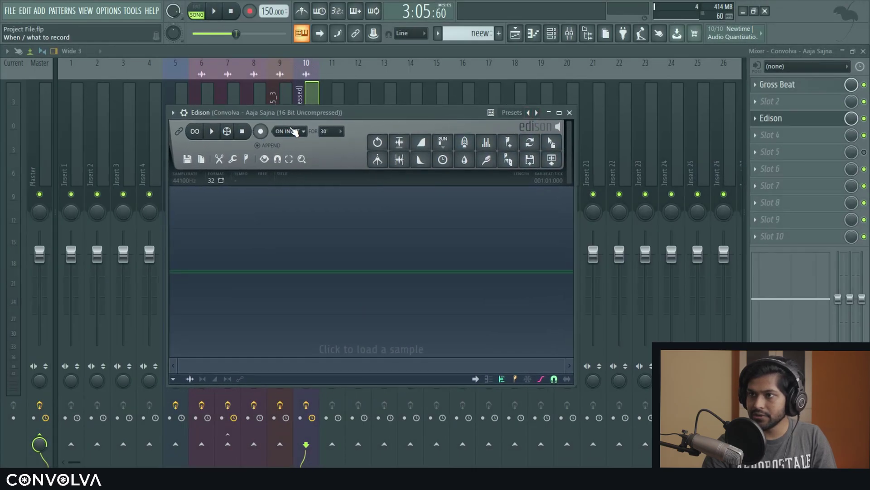
Set Edison's recording to start On play, arm it, and close the mixer.
left_click(293, 132)
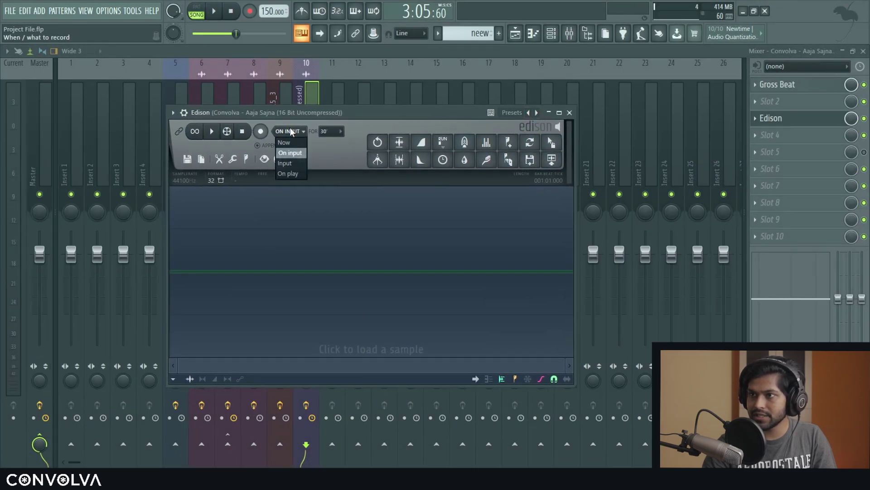
left_click(288, 174)
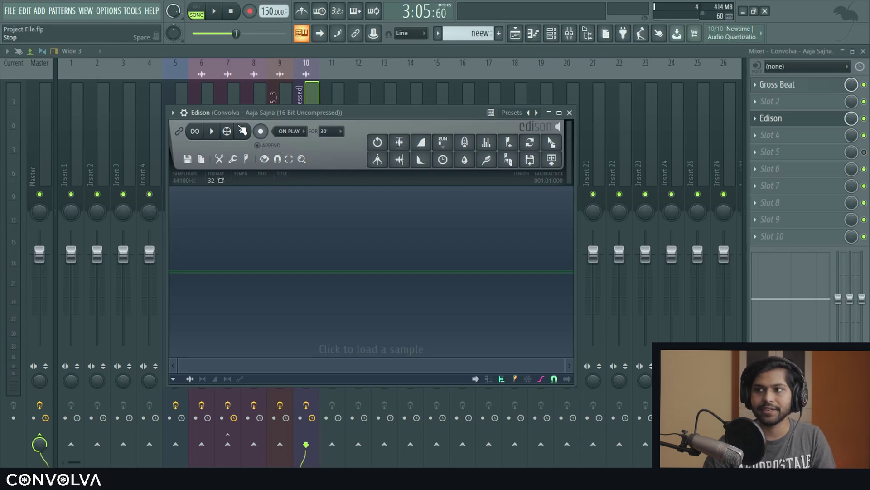
left_click(261, 131)
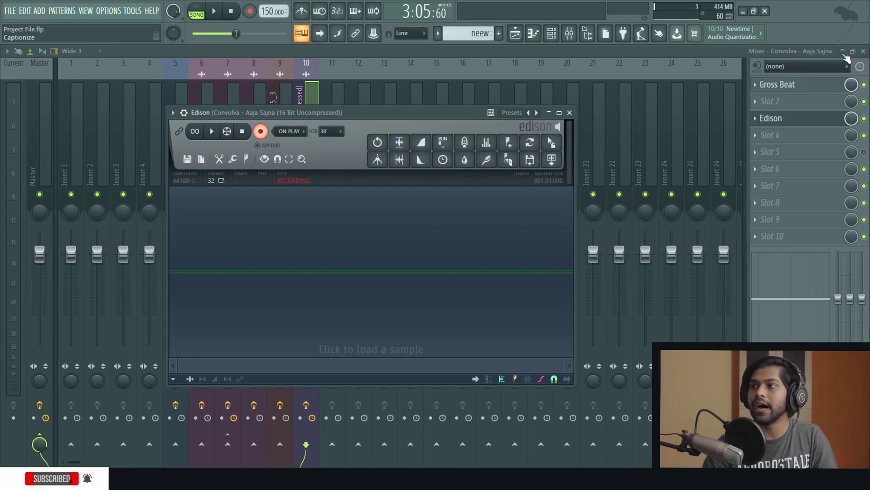
left_click(863, 51)
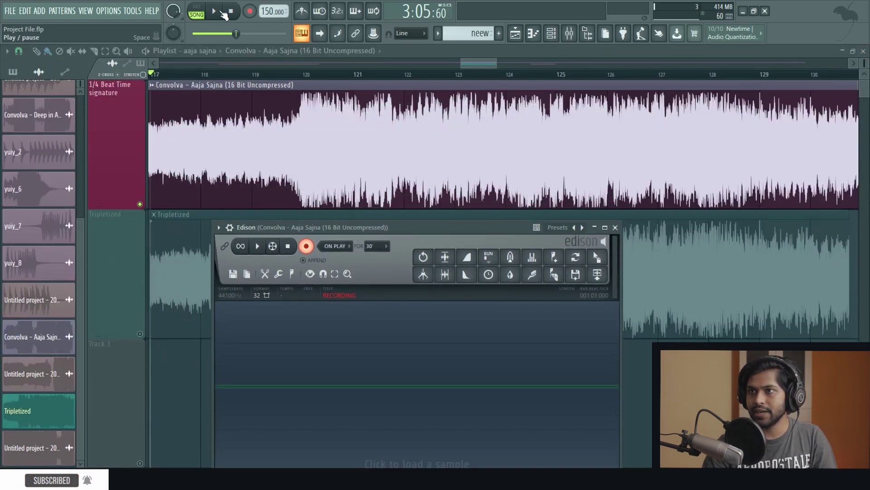
Play the song from the transport so Edison records the tripletized drop.
left_click(216, 12)
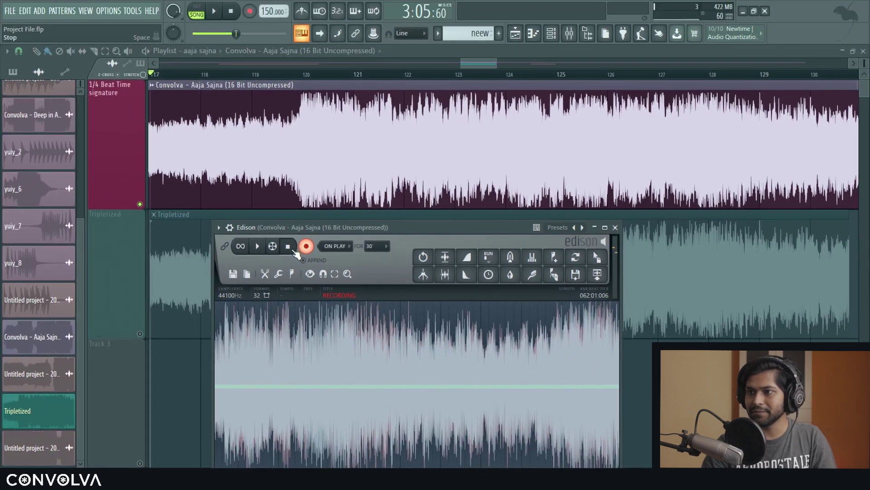
Stop Edison, drag its recording into the playlist, and swap it in for the old Tripletized clip.
left_click(289, 247)
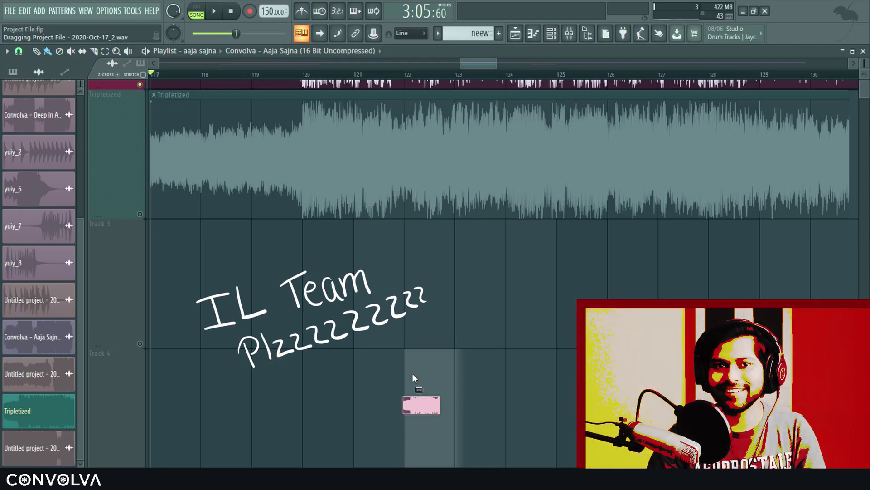
left_click_drag(412, 373, 317, 338)
scroll(319, 299, "down", 2)
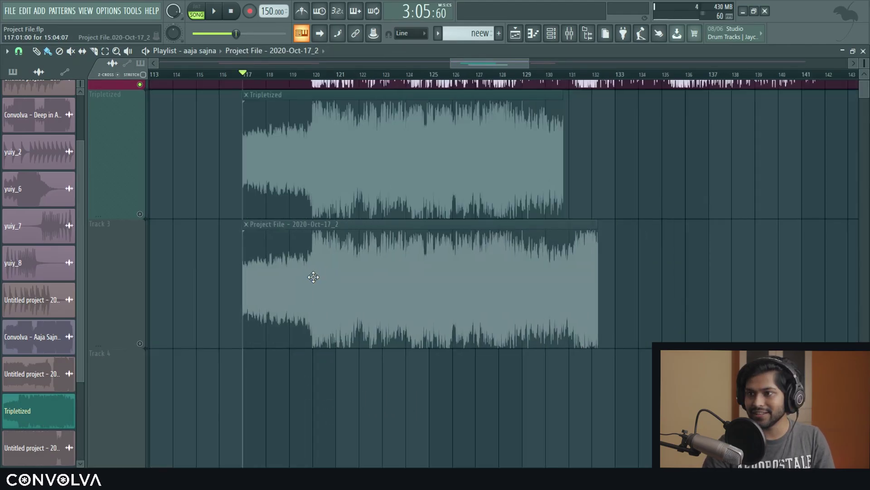
scroll(311, 287, "up", 2)
right_click(292, 263)
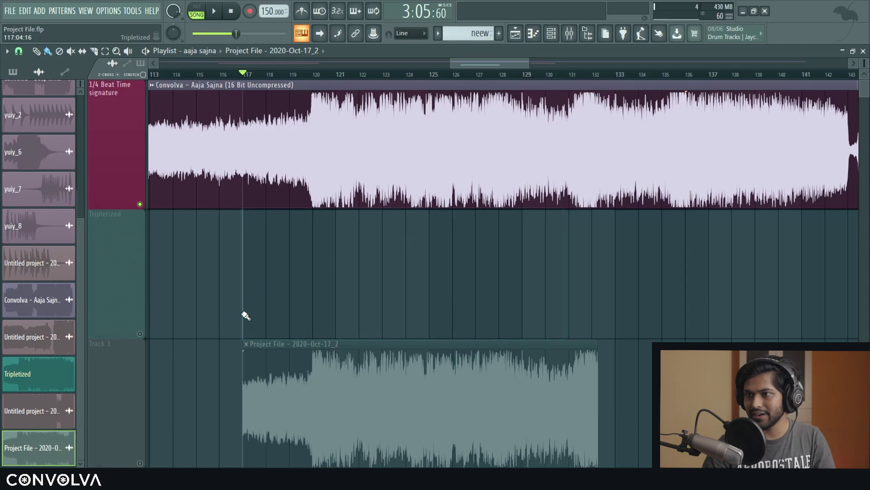
left_click_drag(283, 266, 283, 234)
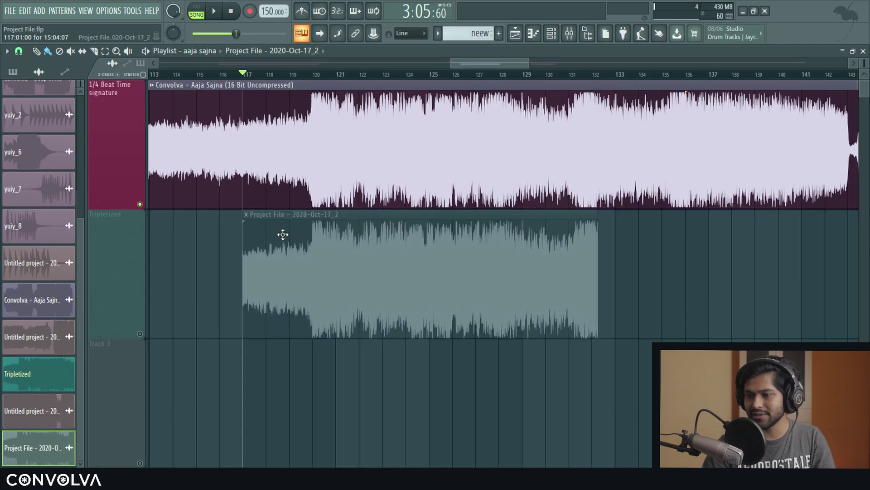
Solo the Tripletized track and play back the new recorded clip.
left_click(140, 334, "ctrl")
key("space")
scroll(305, 196, "up", 2)
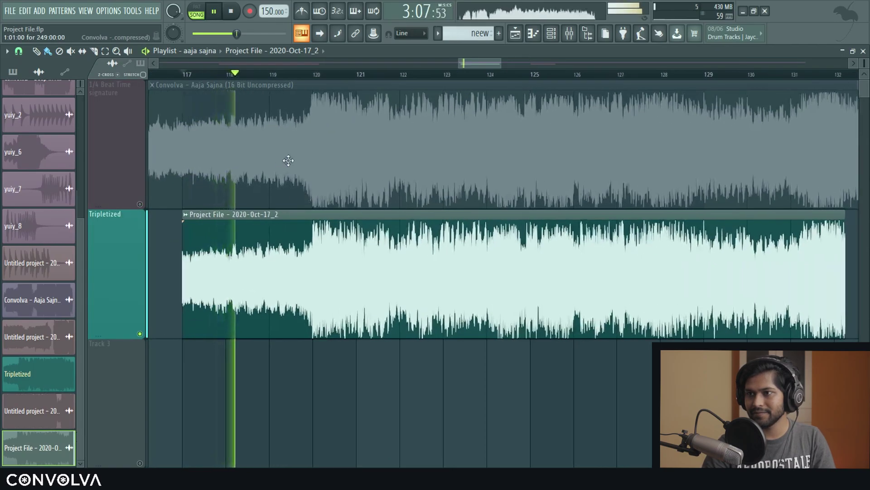
scroll(288, 161, "up", 1)
key("space")
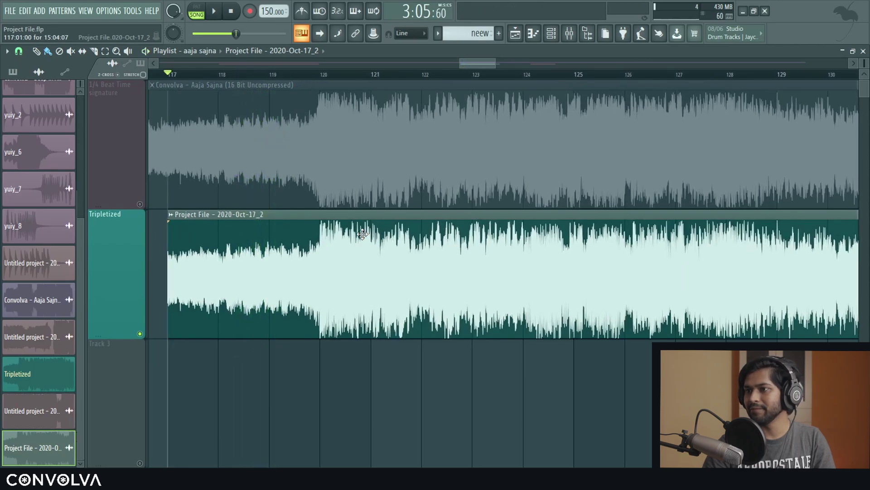
Set the recorded clip's time stretching to Stretch mode with pitch range 5, then stop playback.
double_click(297, 242)
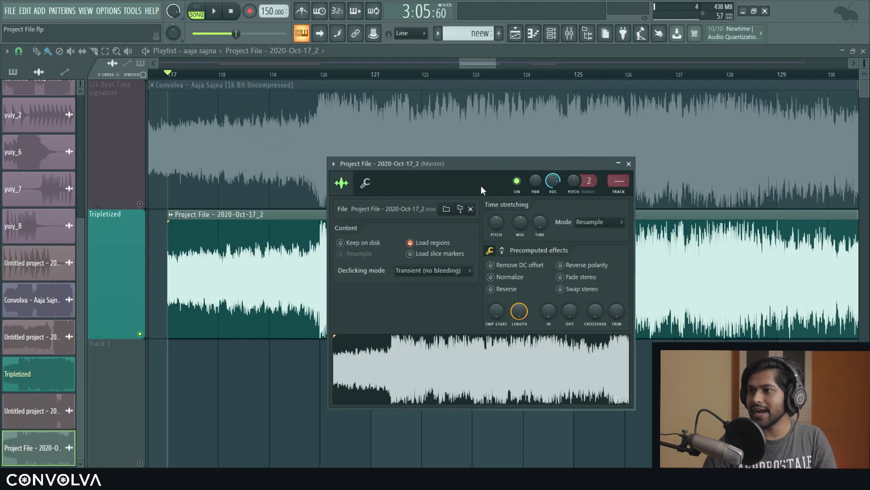
left_click_drag(480, 179, 499, 143)
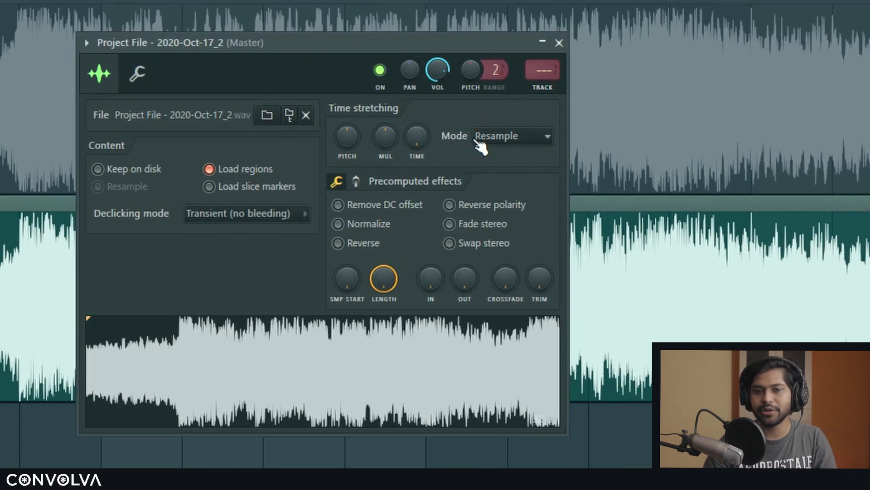
left_click(478, 142)
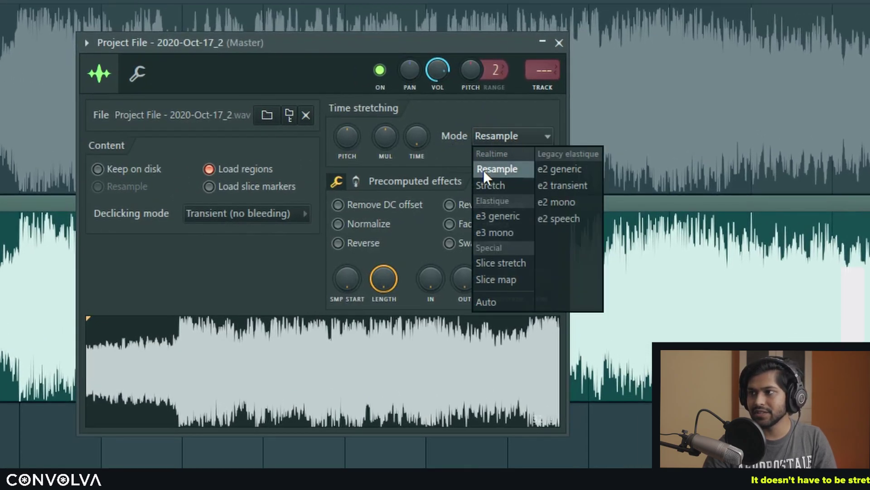
left_click(490, 187)
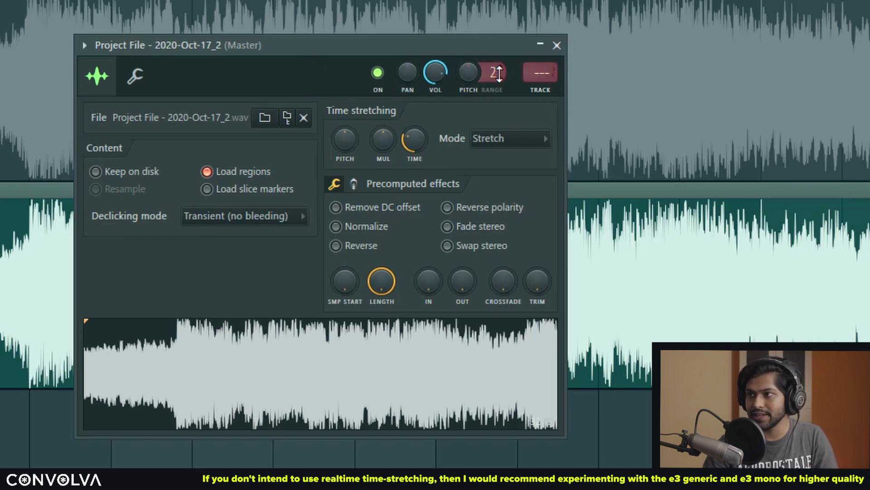
left_click(490, 75)
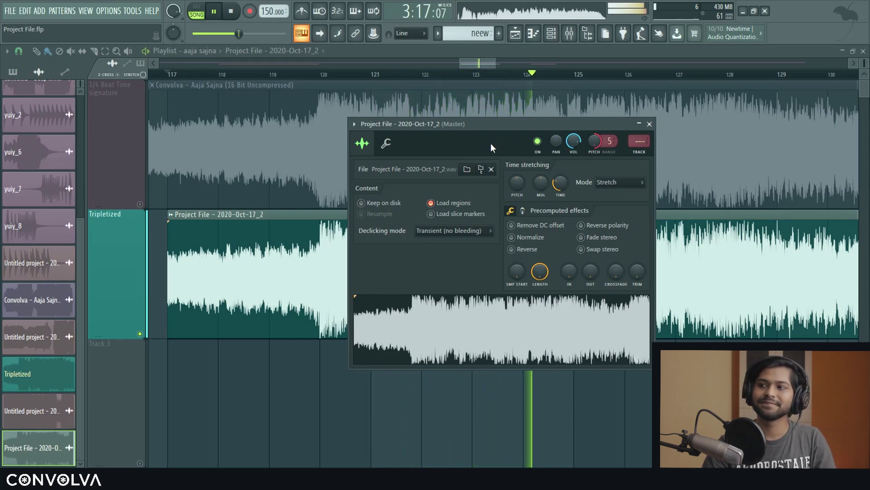
left_click_drag(490, 143, 377, 258)
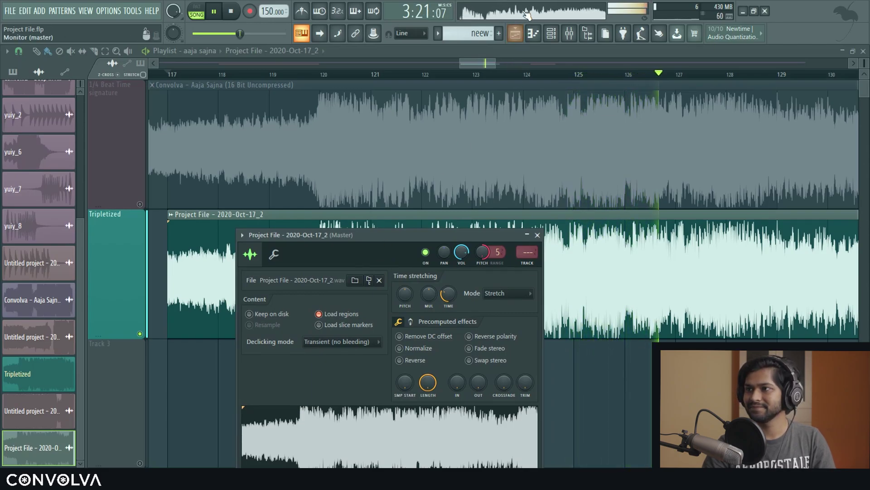
left_click_drag(437, 235, 434, 208)
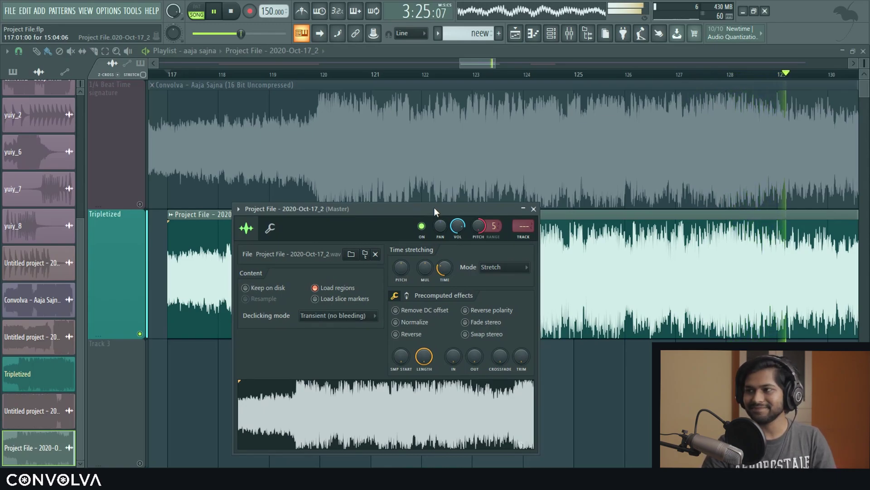
key("space")
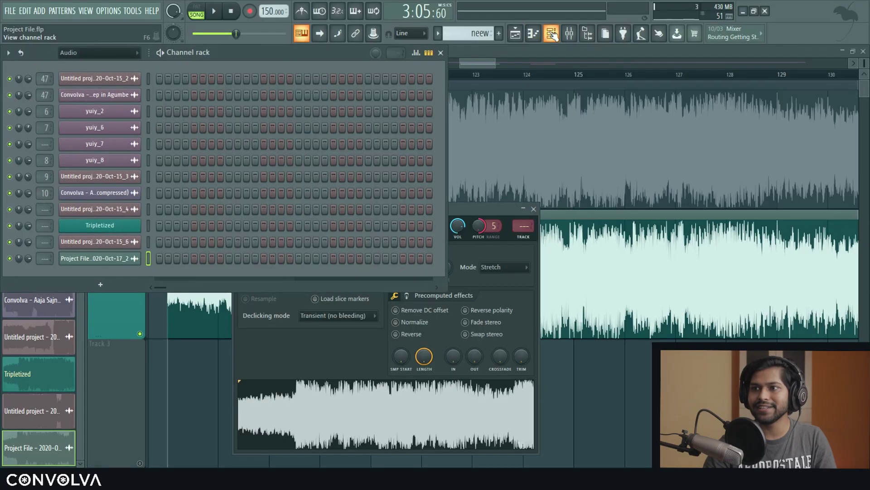
Filter the channel rack to All, preview the Harmor Pluck Sound 01 melody, then show the playlist.
left_click(98, 54)
left_click(93, 64)
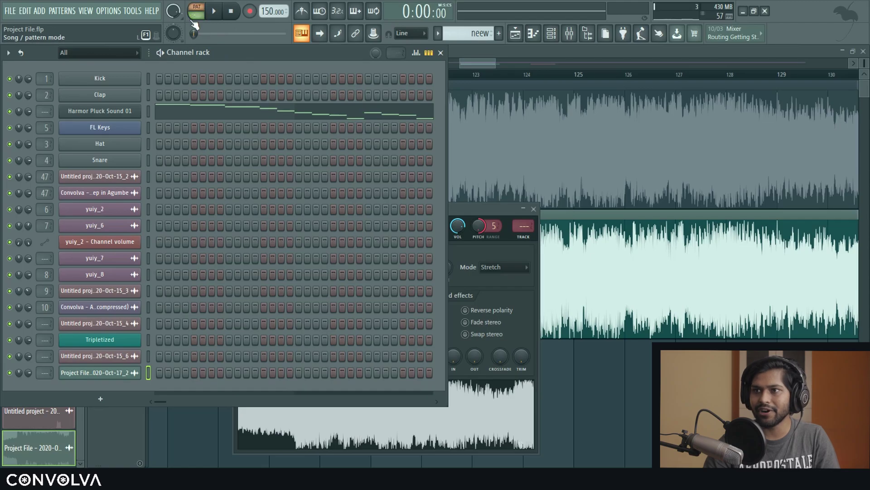
left_click(175, 107)
key("space")
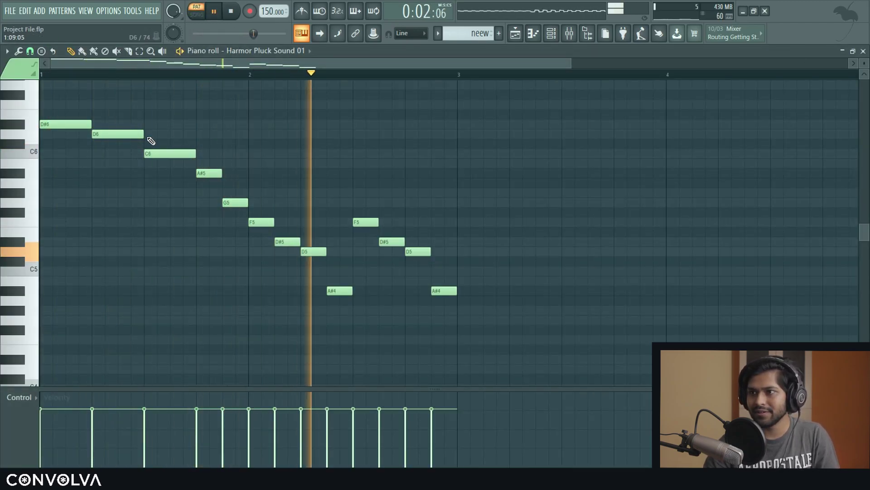
key("space")
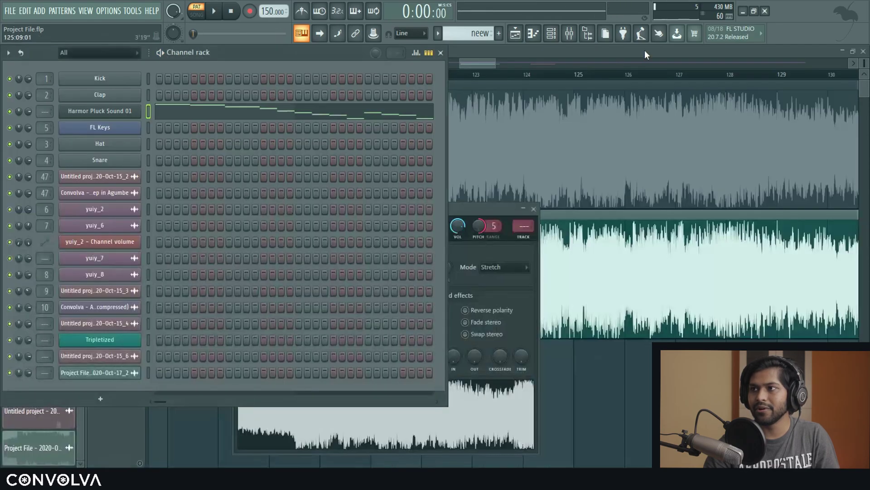
left_click(519, 37)
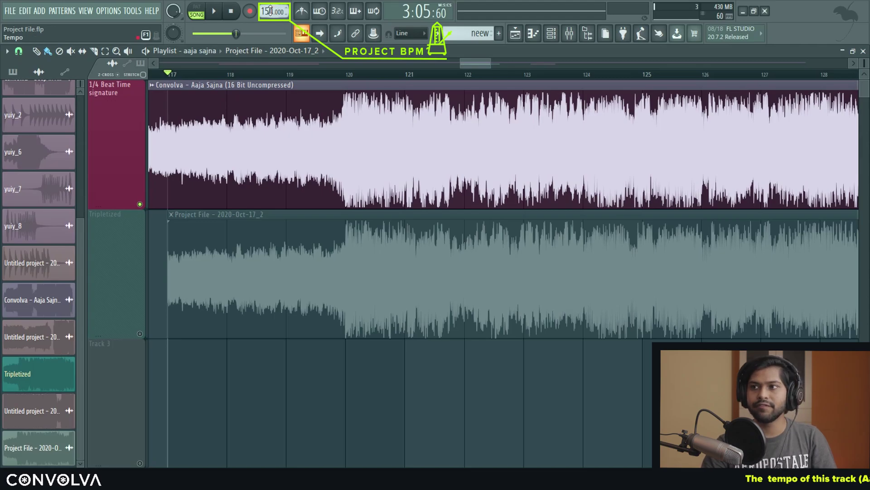
Restretch all channels to the raised 159 tempo and play from around bar 127.
scroll(272, 11, "up", 9)
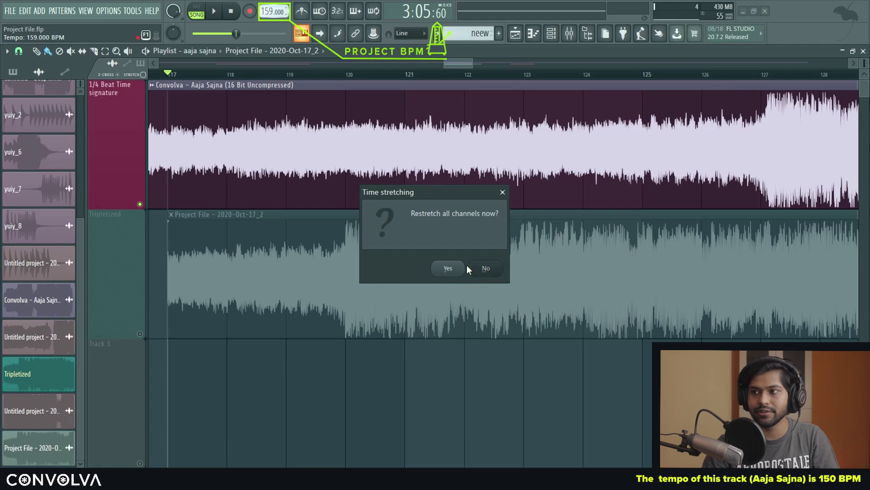
left_click(484, 268)
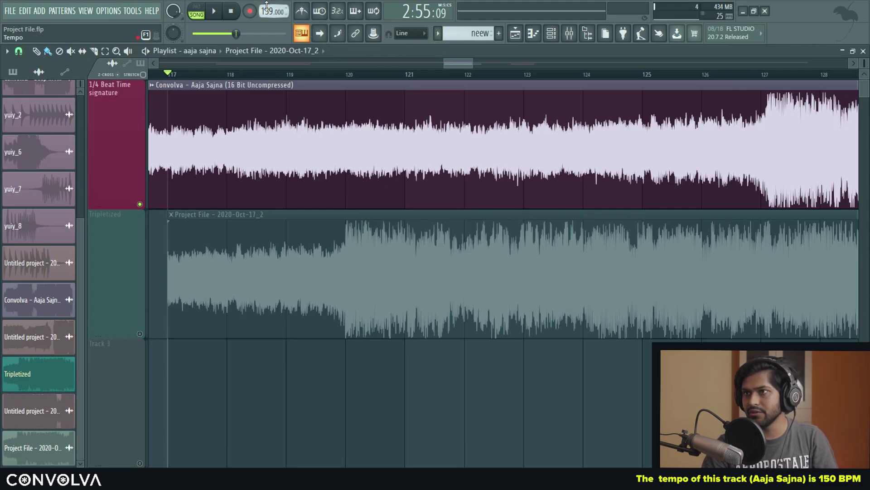
left_click(762, 75)
scroll(761, 78, "down", 3)
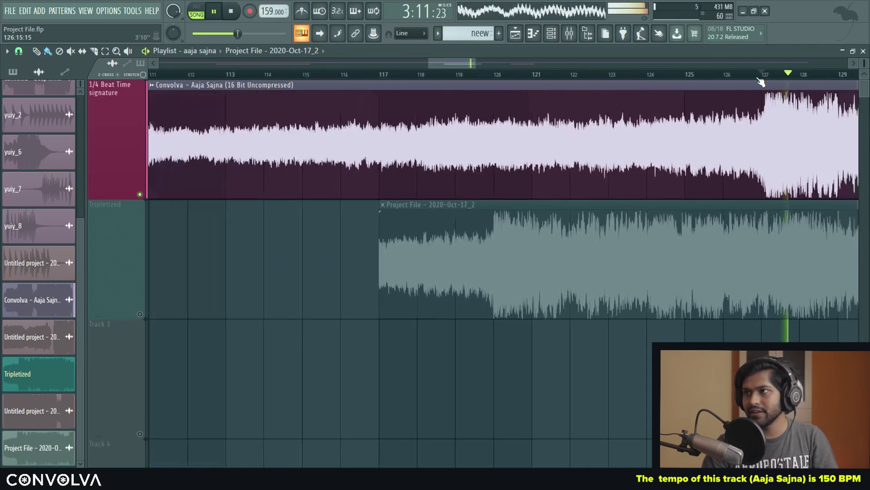
scroll(761, 81, "down", 2)
scroll(748, 86, "down", 1)
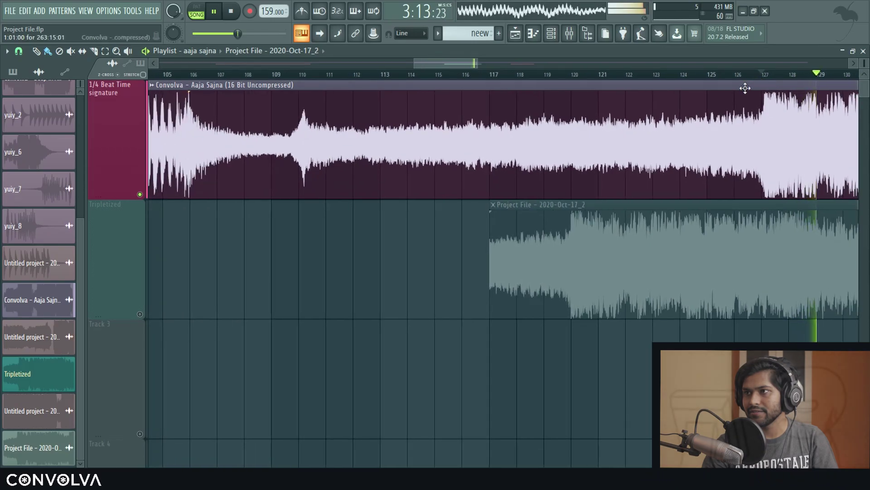
left_click_drag(449, 62, 481, 64)
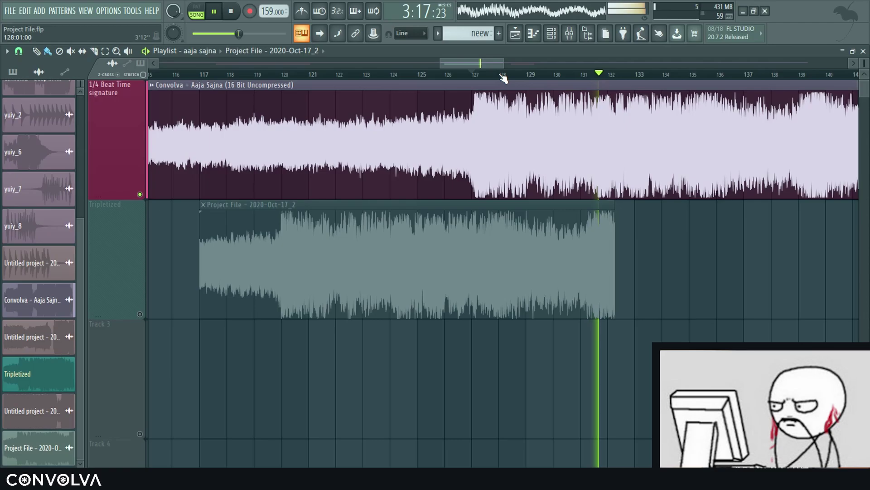
key("space")
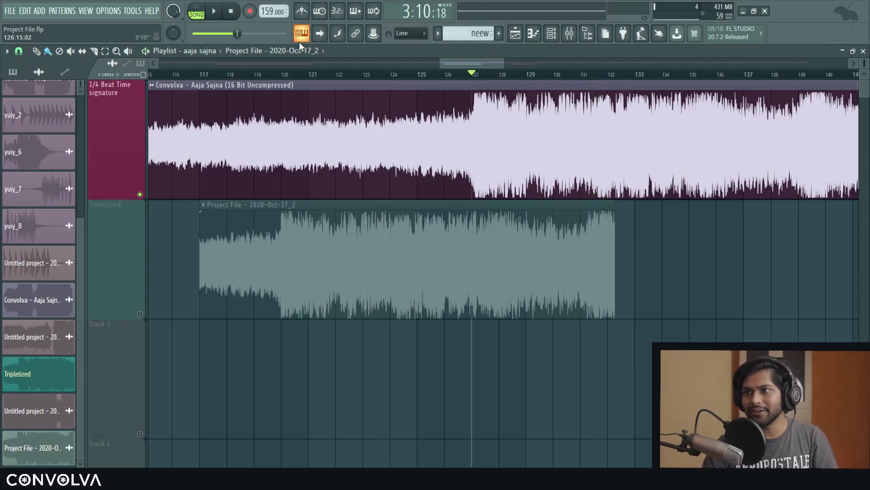
Lower the project tempo to 150 BPM and restretch all clips to match.
left_click_drag(270, 11, 270, 11)
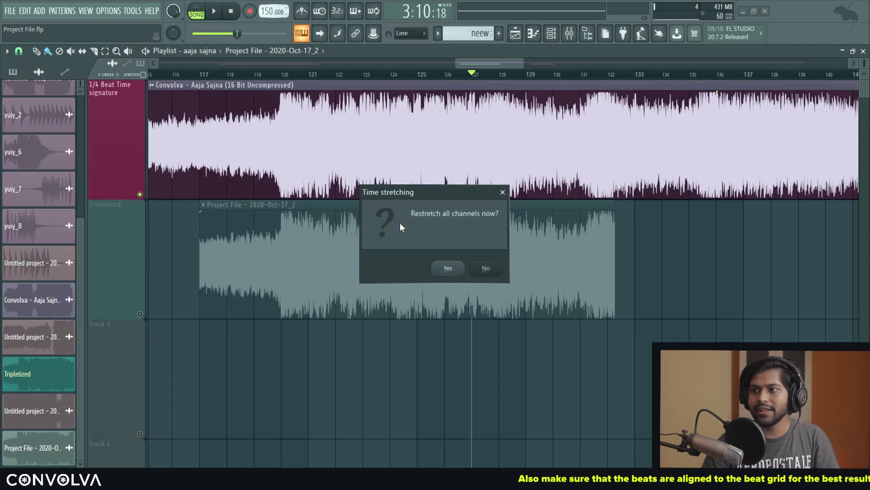
left_click(448, 270)
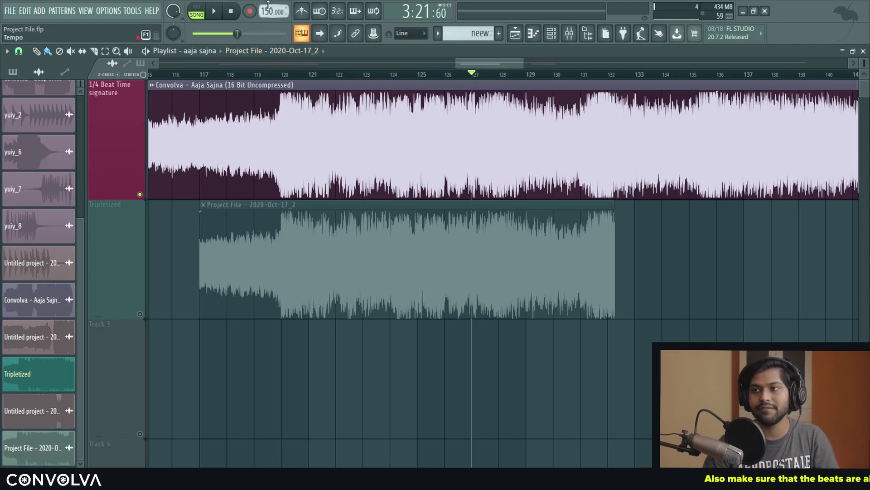
scroll(283, 74, "up", 3)
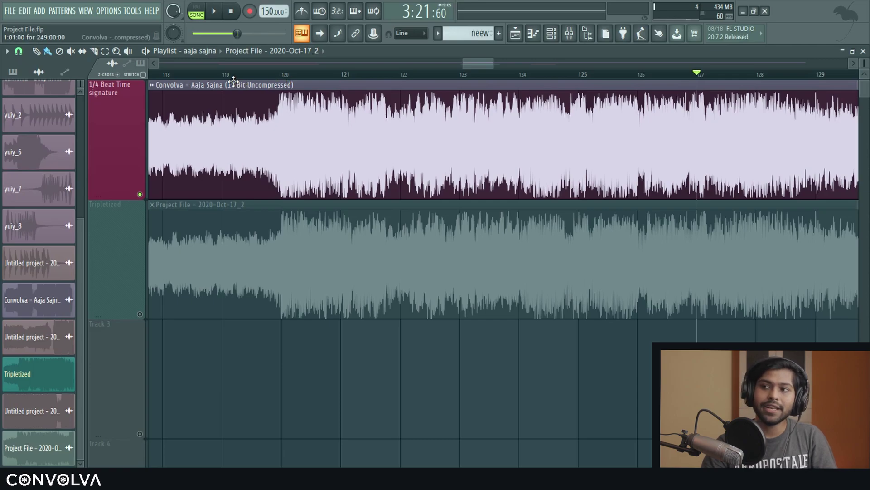
left_click(19, 51)
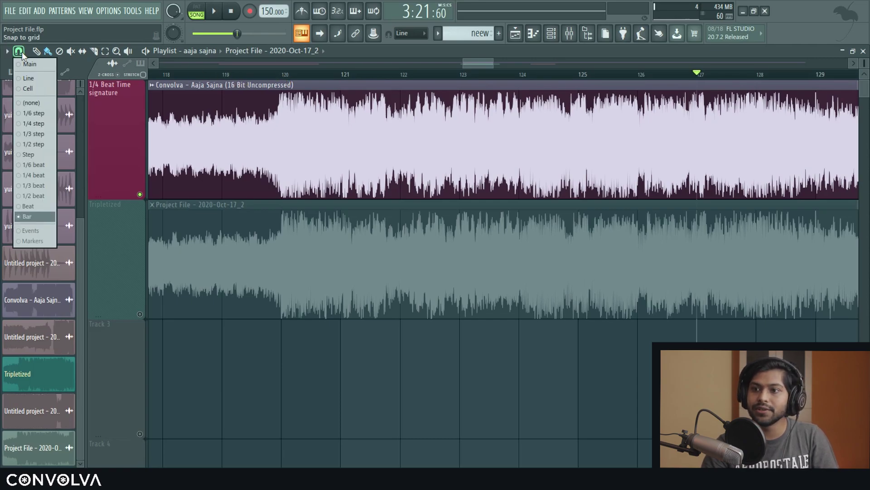
left_click(44, 198)
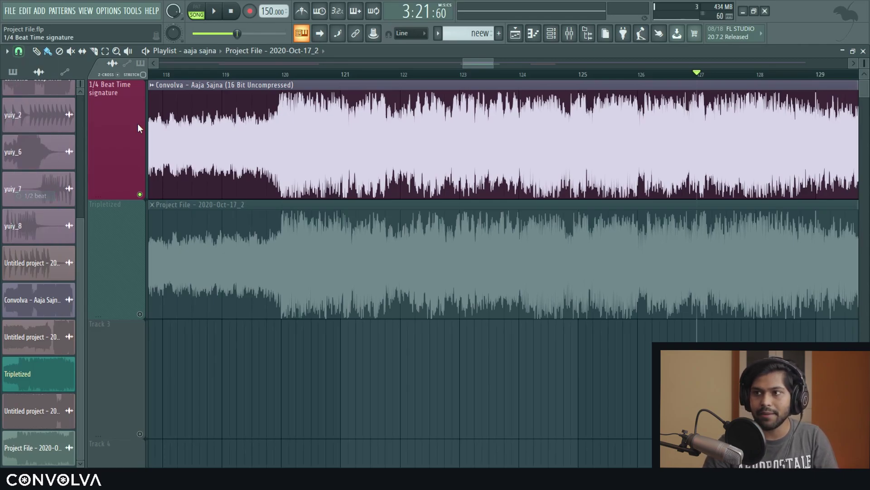
left_click(228, 74)
scroll(229, 77, "up", 3)
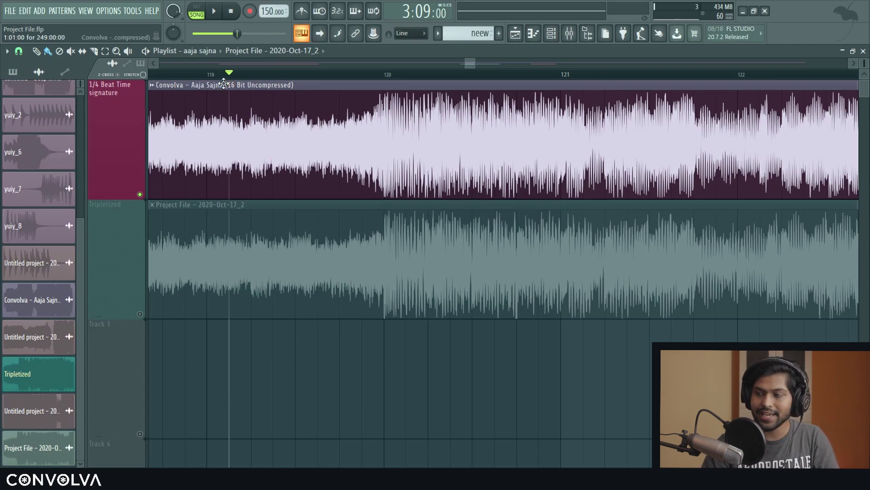
key("space")
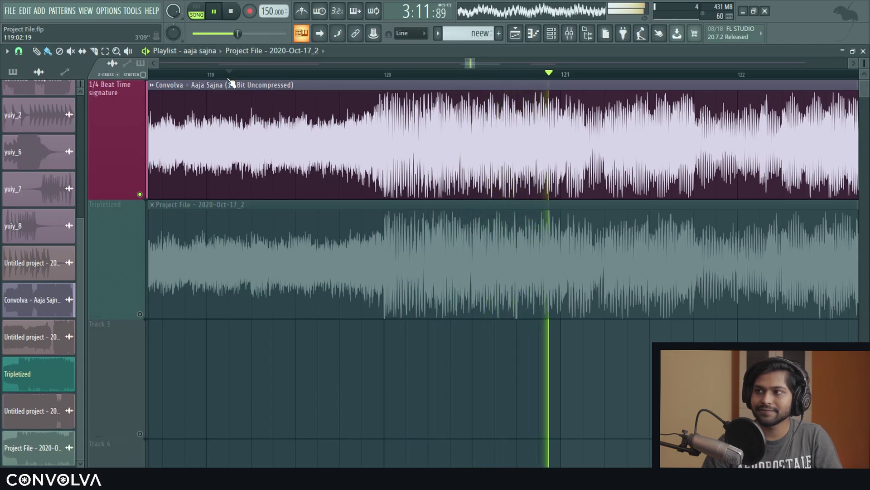
scroll(231, 83, "down", 2)
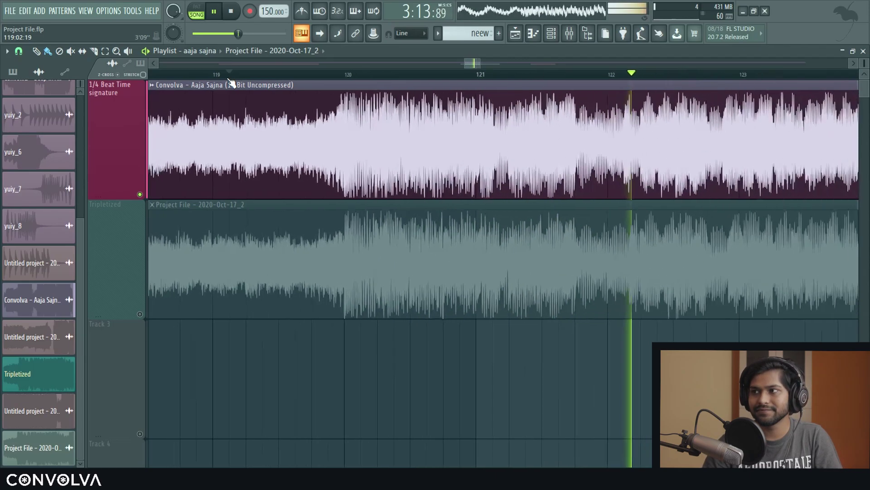
key("space")
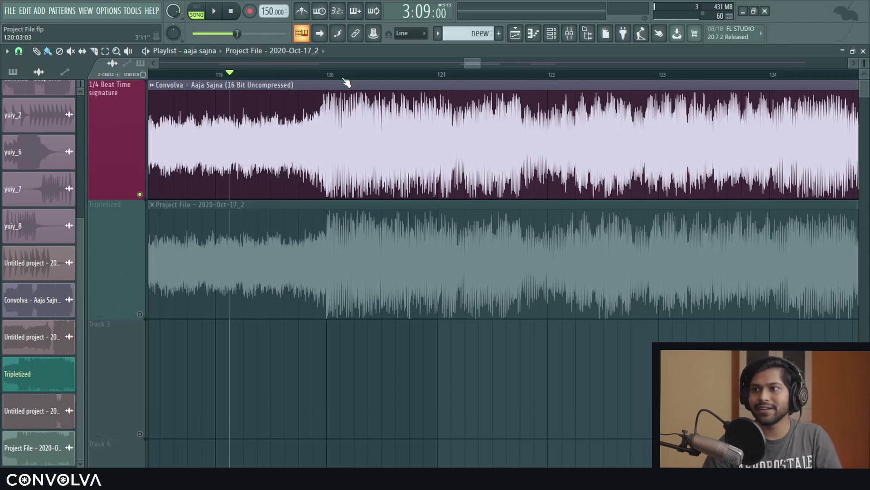
scroll(554, 82, "up", 1)
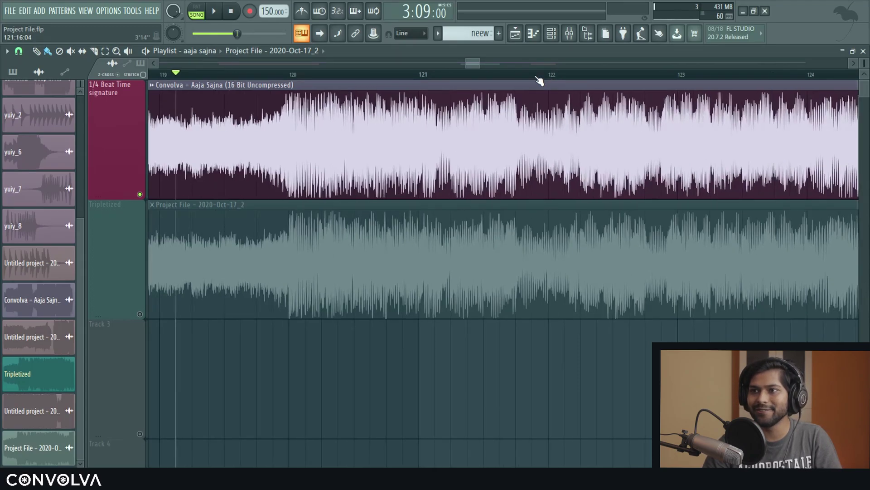
left_click(18, 52)
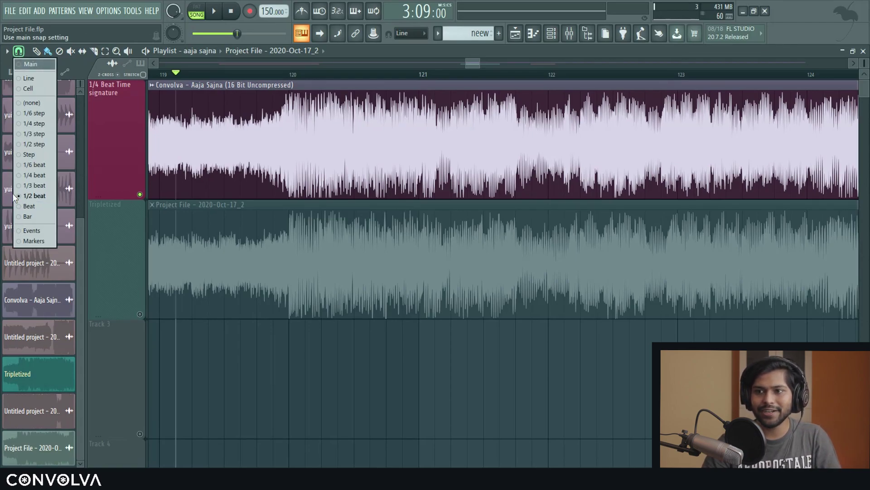
left_click(38, 217)
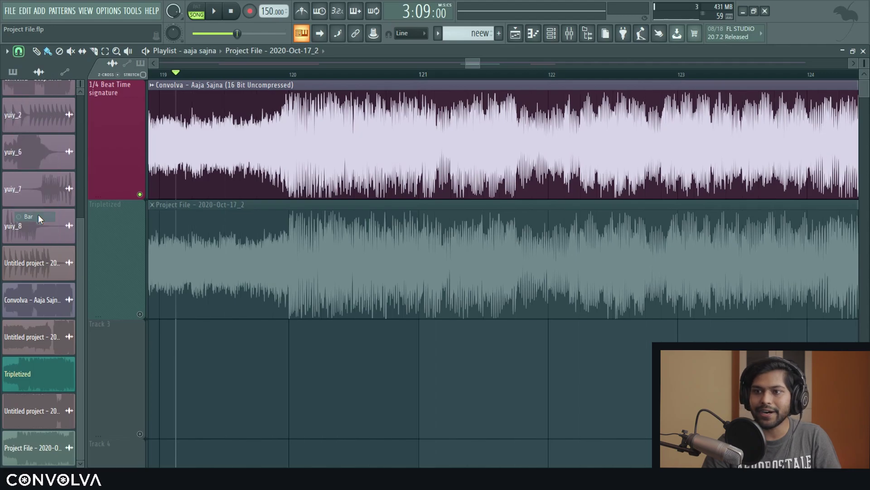
left_click(162, 74)
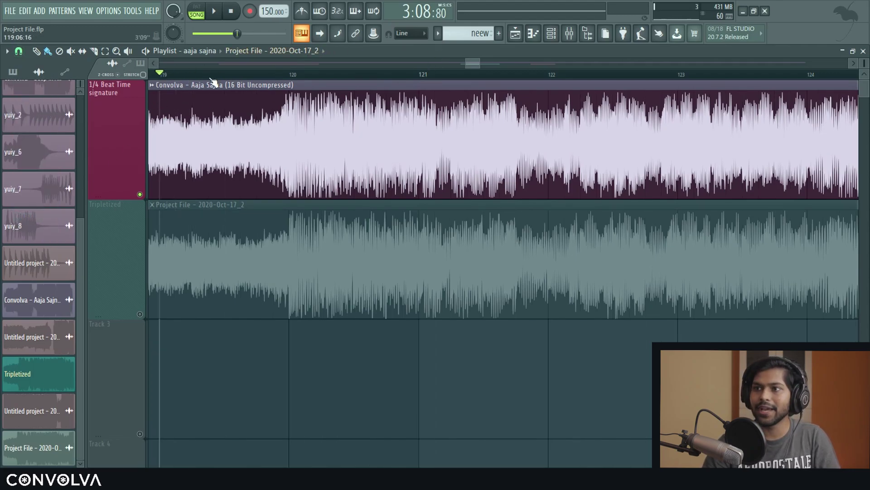
key("space")
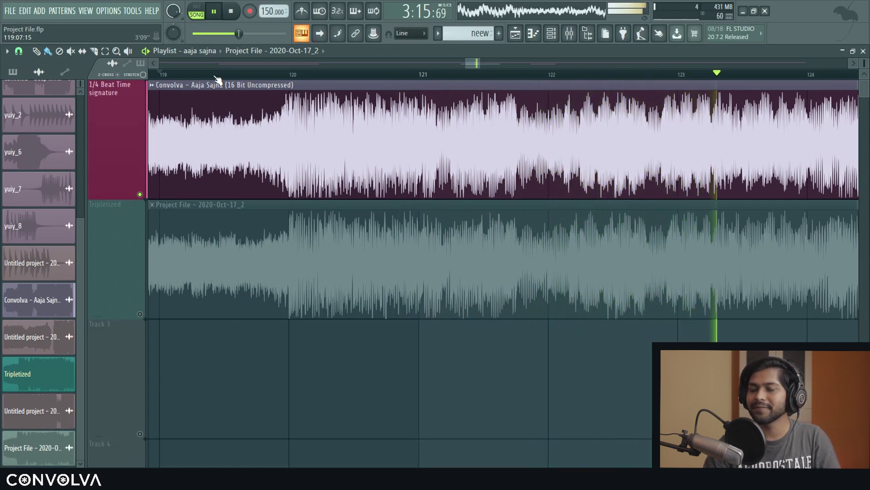
key("space")
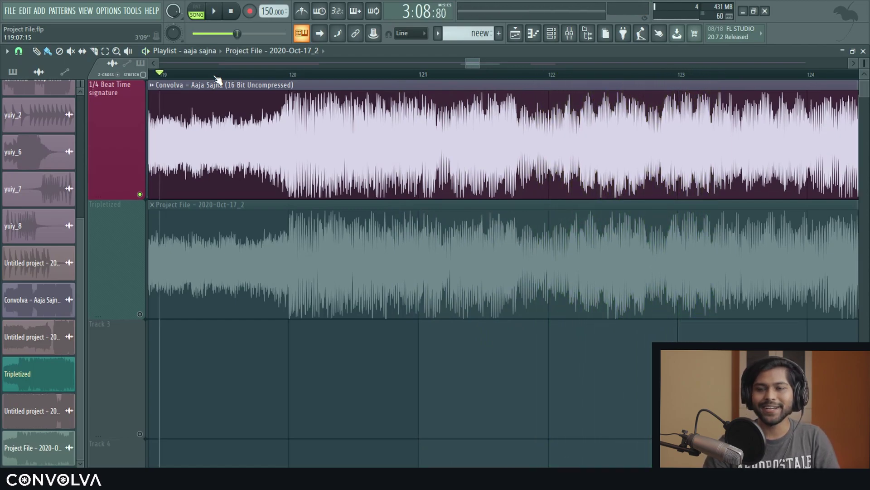
Select the Convolva mixer track, then open the Harmor Pluck Sound 01 synth beside the channel rack.
left_click(570, 36)
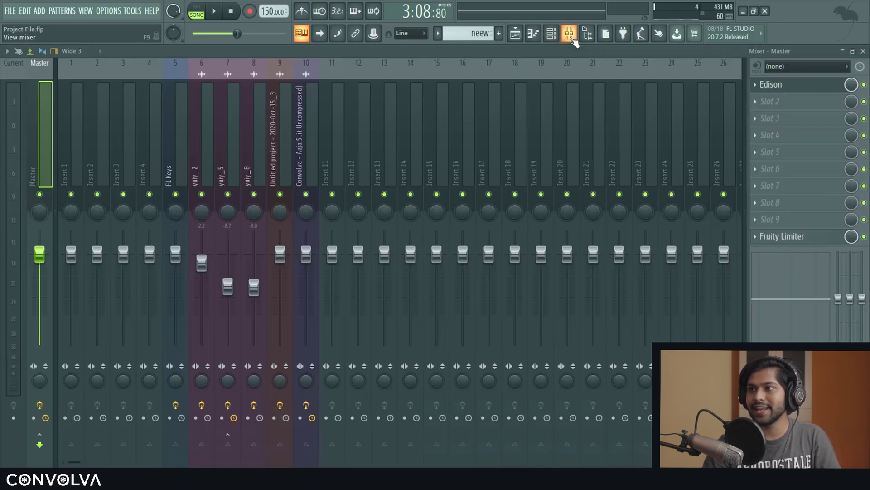
left_click(319, 107)
left_click(569, 33)
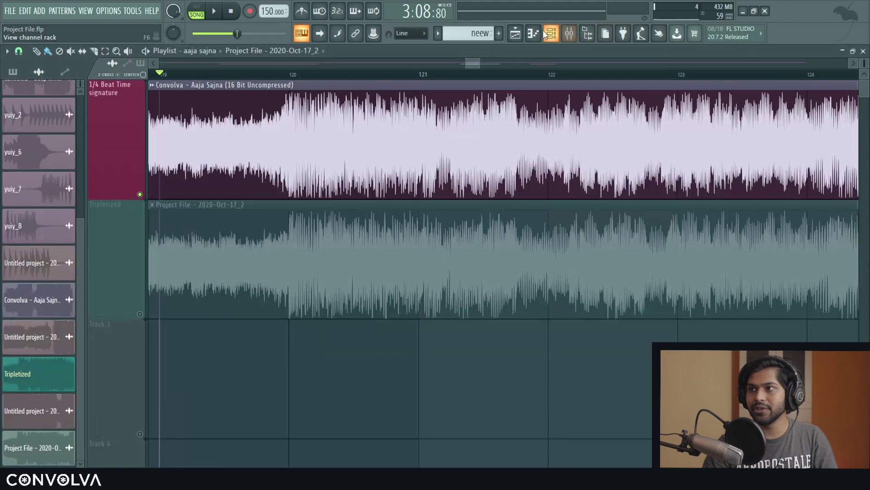
left_click(552, 34)
left_click(100, 111)
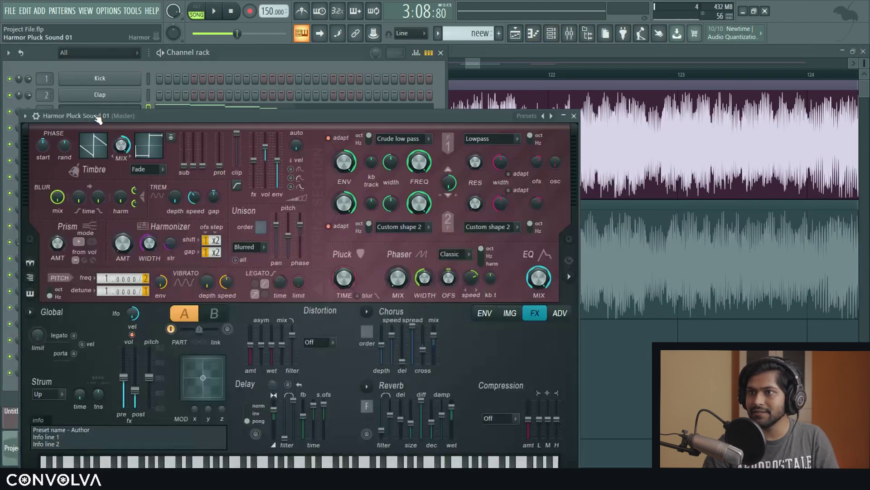
left_click_drag(281, 116, 402, 132)
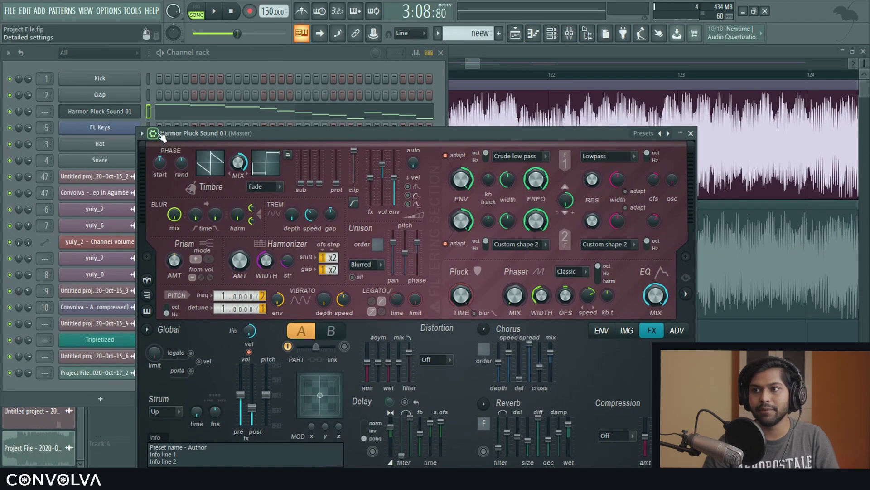
Set the Harmor melody's piano roll snap to 1/3 beat, trialling a note edit then undoing it.
left_click_drag(157, 135, 192, 134)
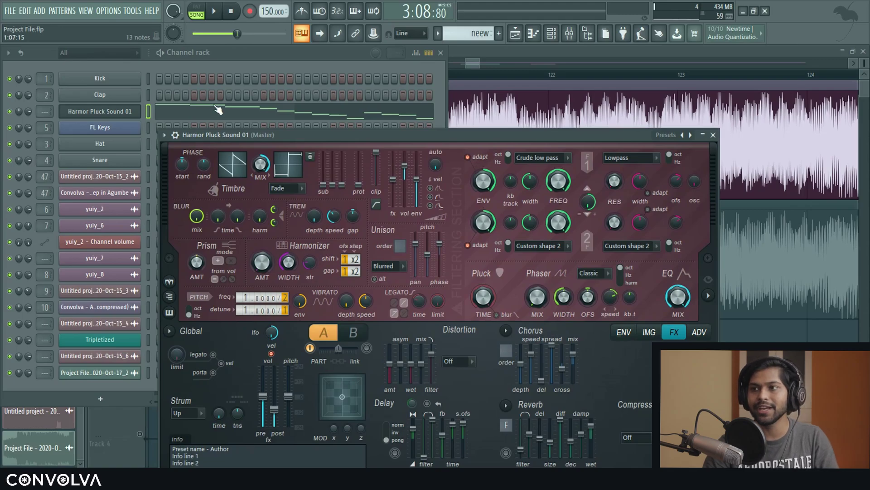
key("F7")
left_click(30, 52)
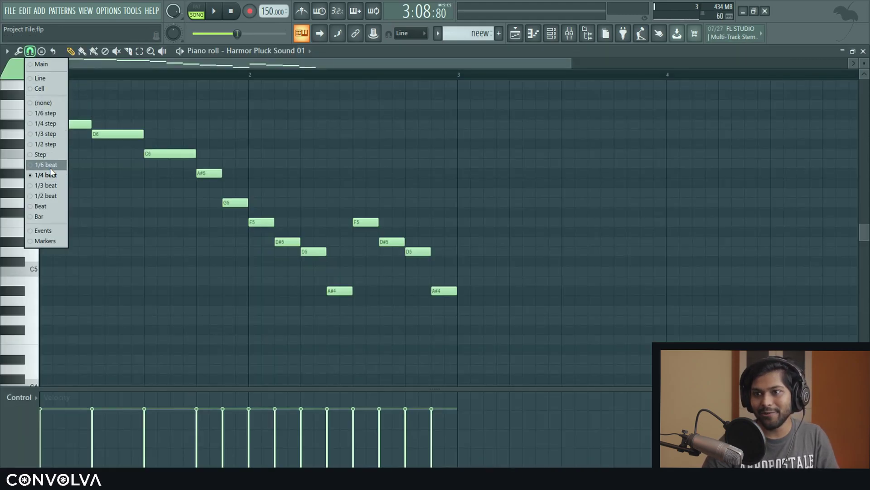
left_click(47, 185)
left_click_drag(91, 125, 71, 134)
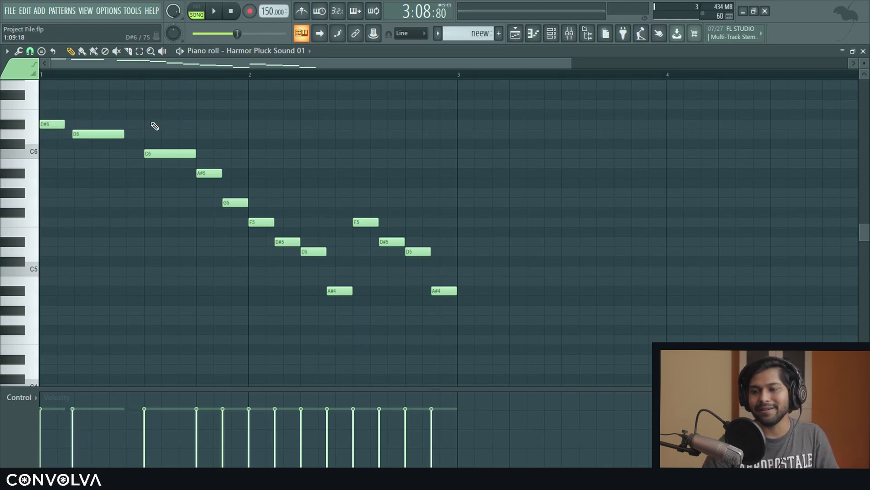
key("ctrl+z")
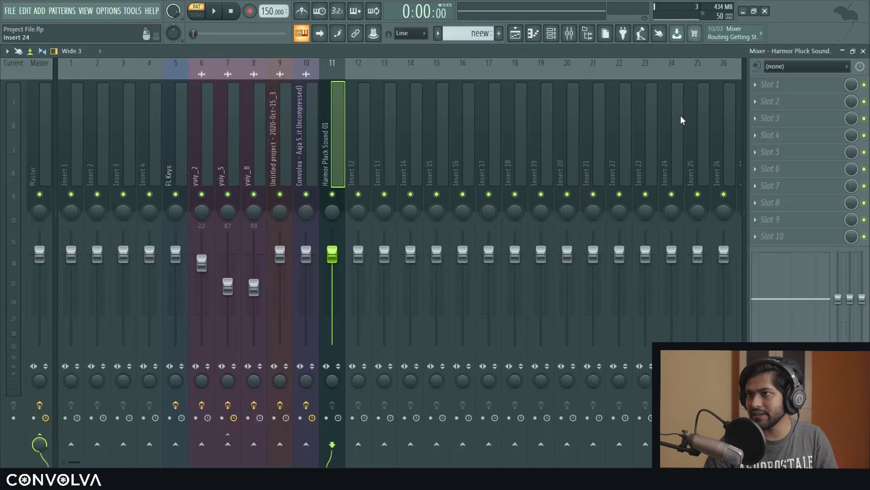
Route Harmor to a free mixer insert with Gross Beat's Momentary Slow Tripplet preset, then audition it.
key("F8")
left_click(159, 268)
left_click(466, 144)
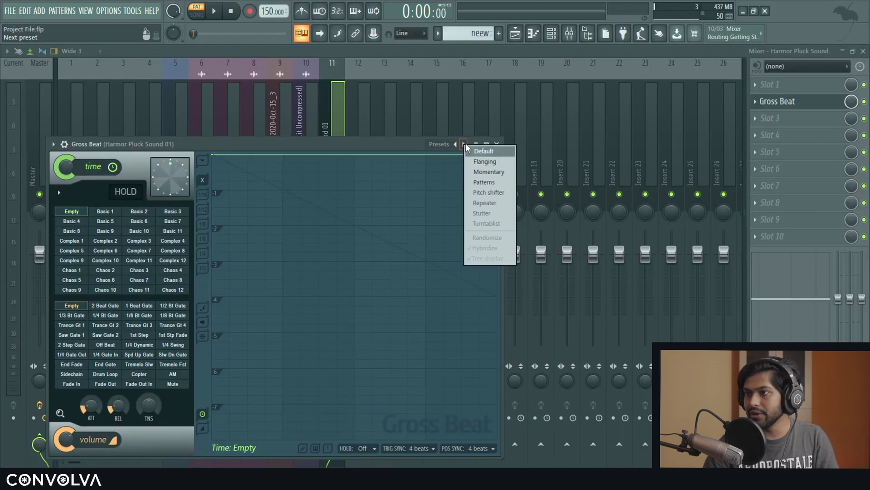
left_click(494, 172)
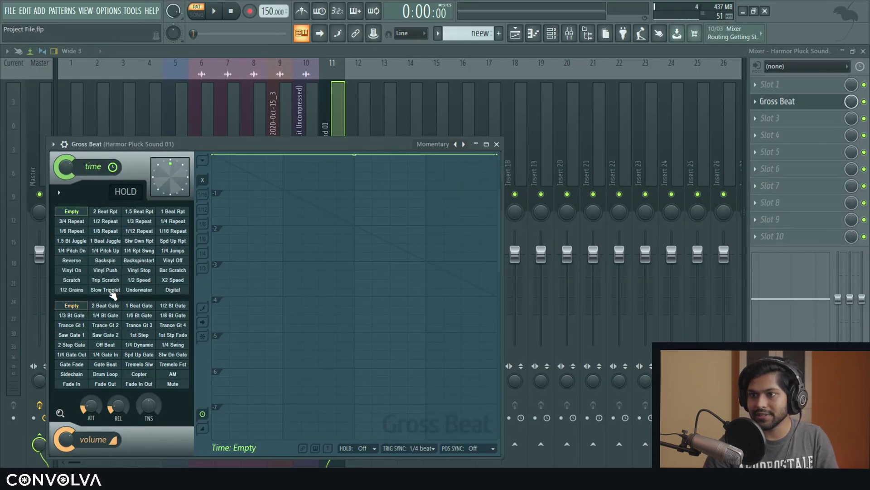
left_click(105, 290)
left_click(216, 12)
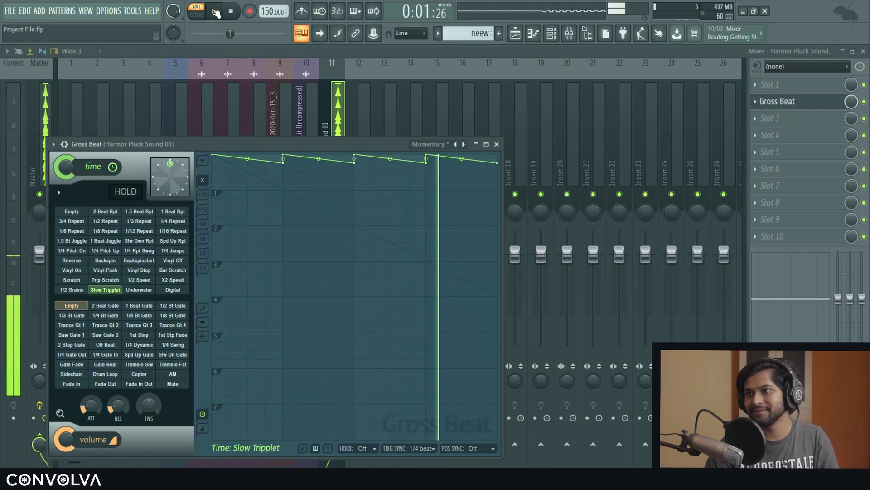
key("space")
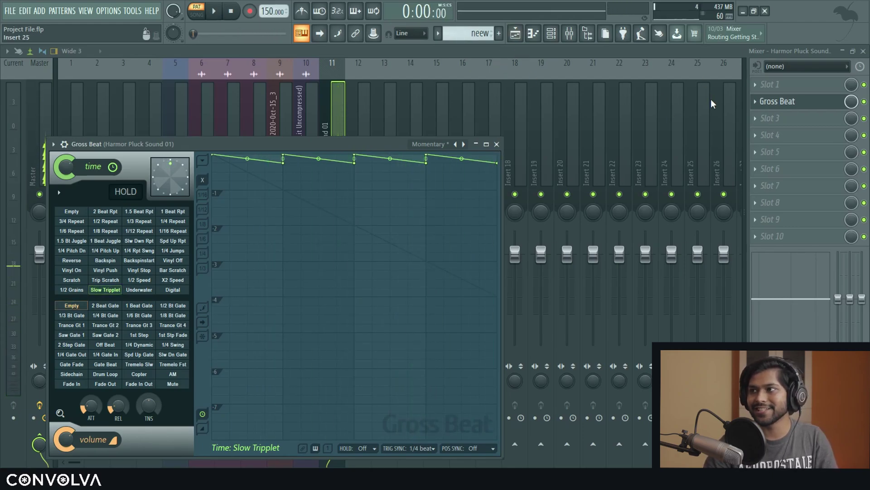
Load Edison on the pluck's mixer insert, set it to record On Play and arm it.
key("alt+p")
type("ed")
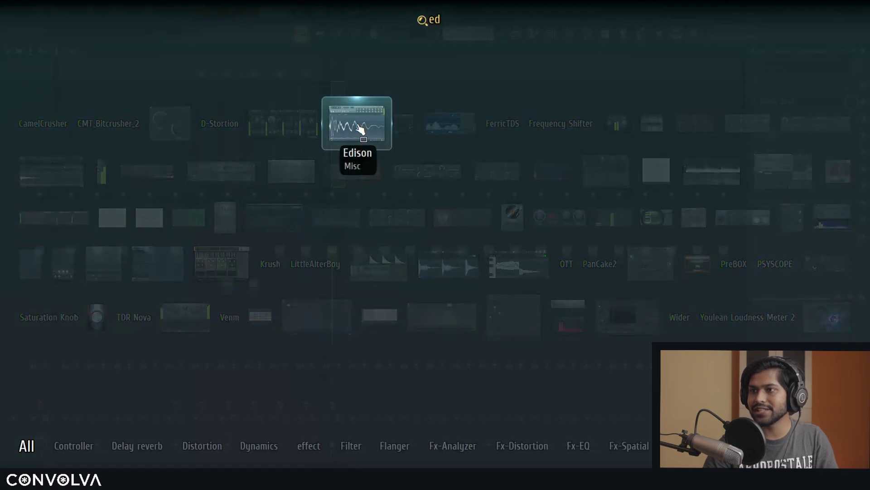
left_click(361, 128)
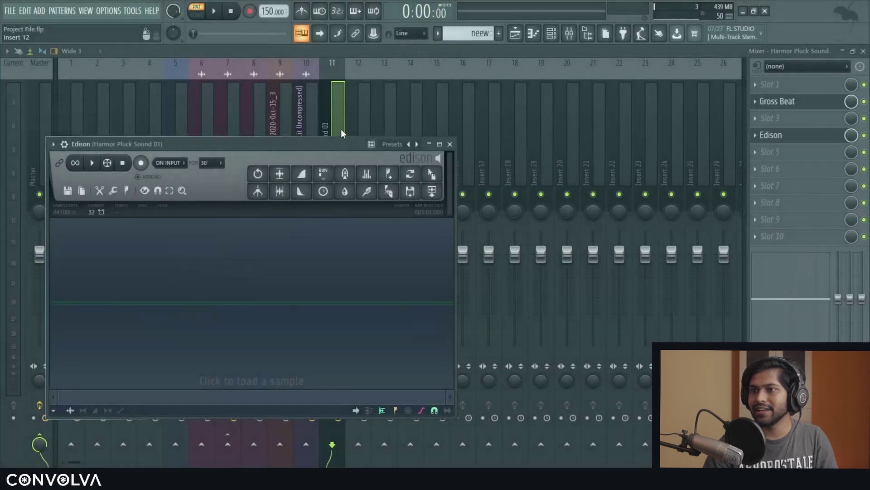
left_click(186, 164)
left_click(172, 206)
left_click(145, 166)
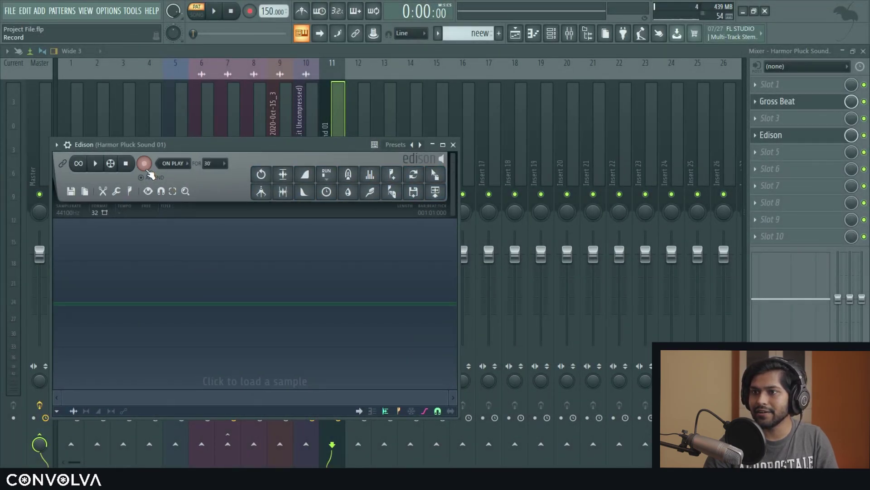
Record the melody into Edison during playback and drag the recording into the playlist.
left_click(214, 11)
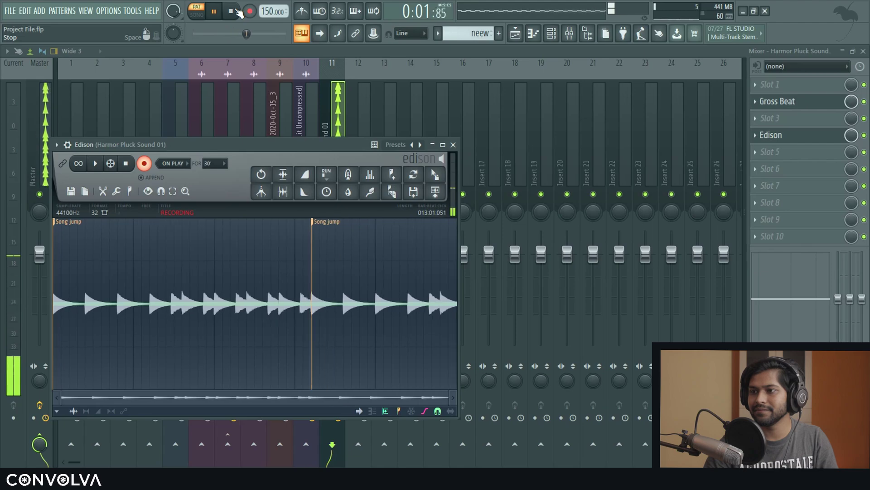
left_click(238, 11)
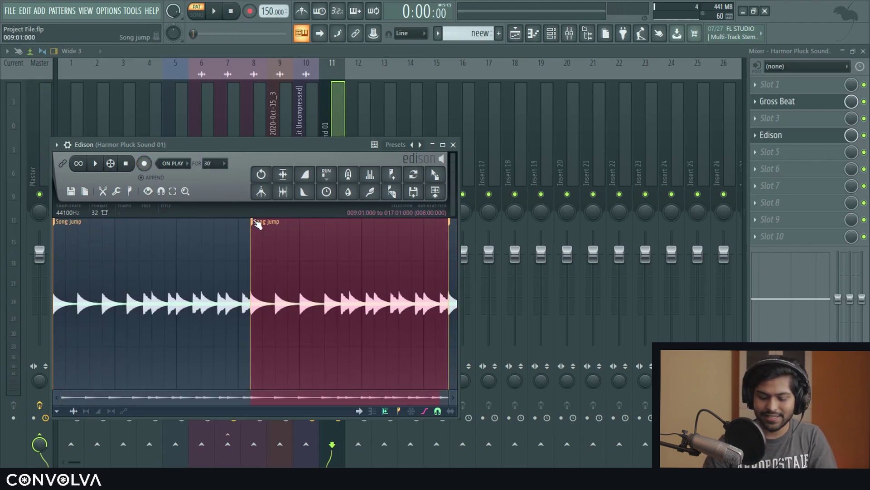
left_click(348, 235)
left_click_drag(436, 176, 304, 384)
Set the dropped pluck recording's time-stretching mode to Stretch in its channel settings.
left_click(374, 349)
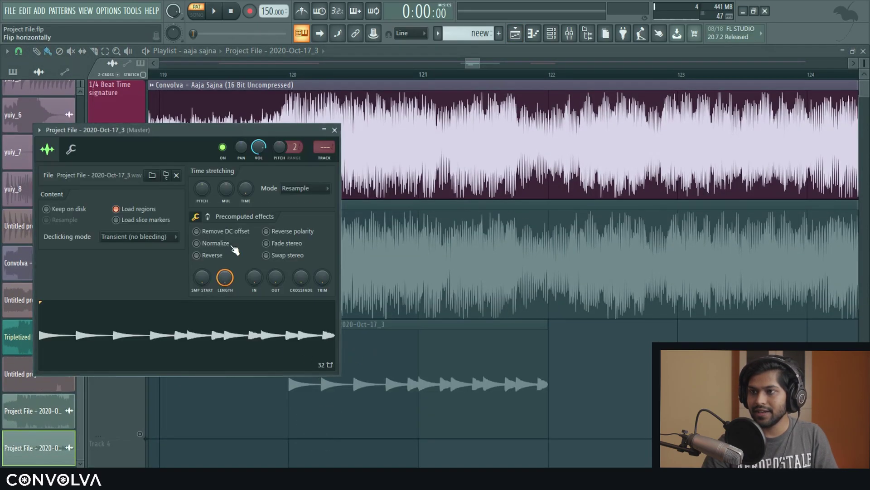
left_click(308, 188)
left_click(290, 219)
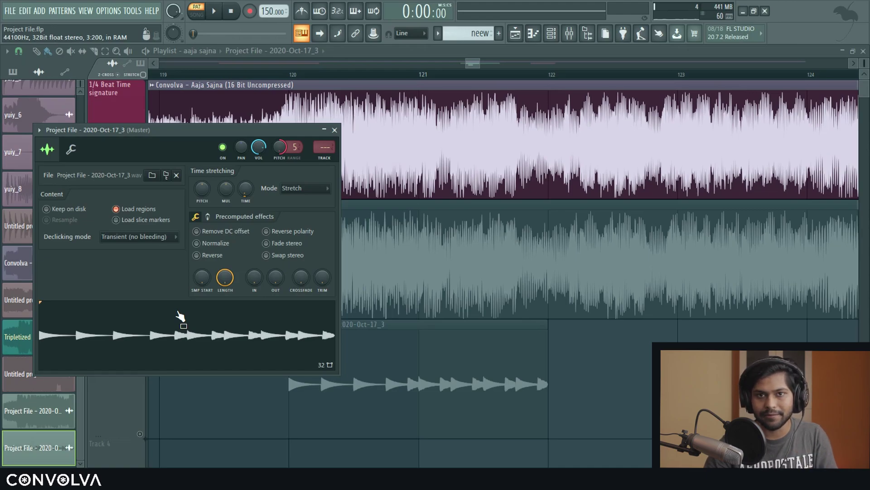
Show all channels in the Channel rack and open Harmor Pluck Sound 01's melody notes.
left_click(551, 33)
left_click(75, 52)
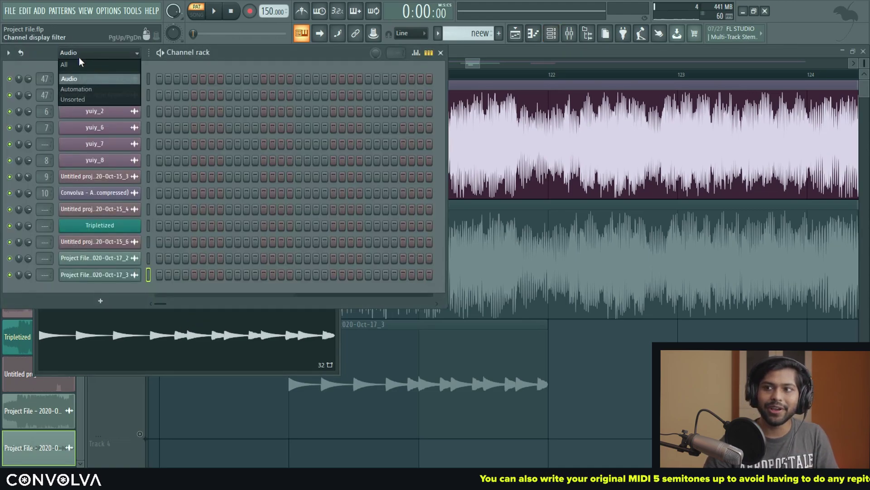
left_click(77, 61)
left_click(183, 122)
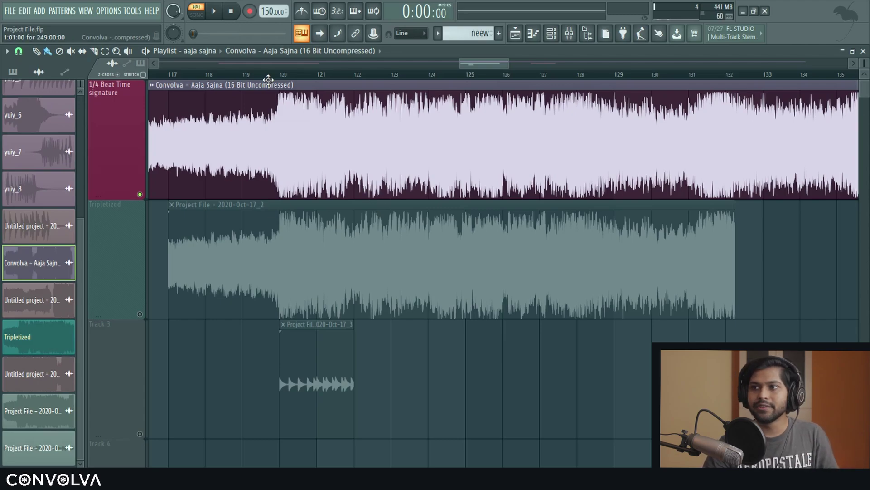
Zoom the playlist to bars 43–90, set the position to bar 52, and check the song's mixer insert 10.
scroll(275, 80, "down", 10)
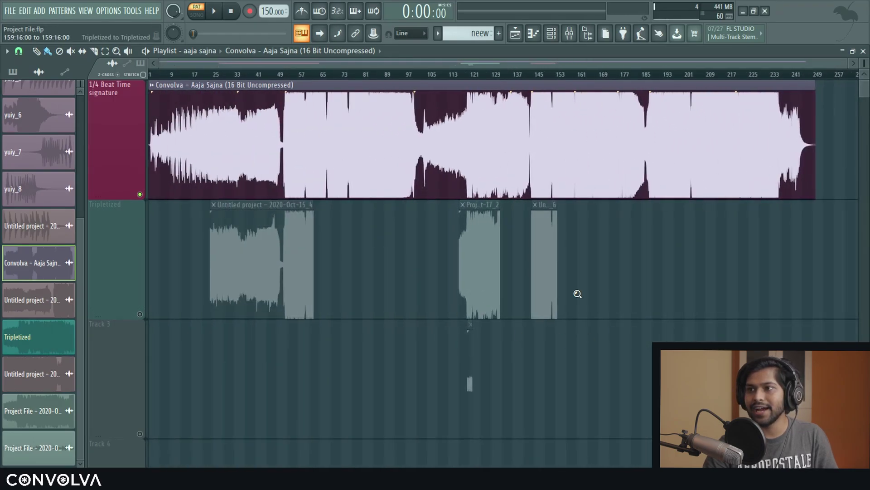
left_click_drag(578, 294, 184, 81)
left_click(288, 75)
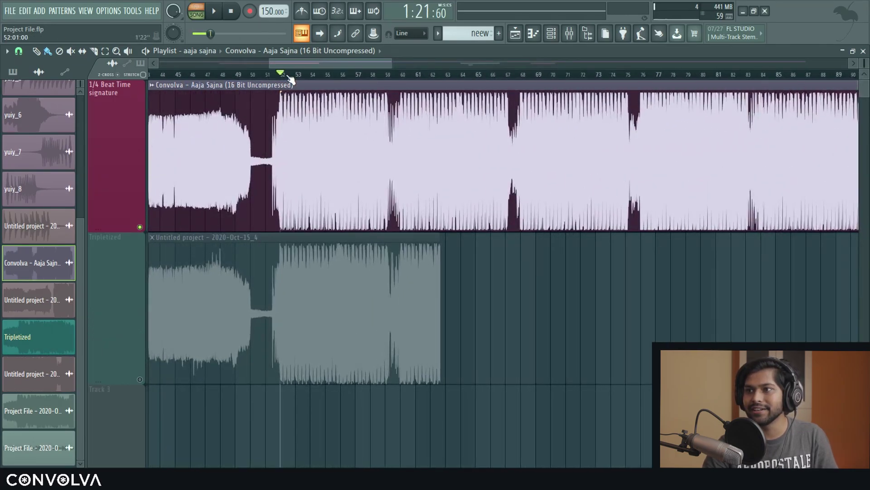
key("F9")
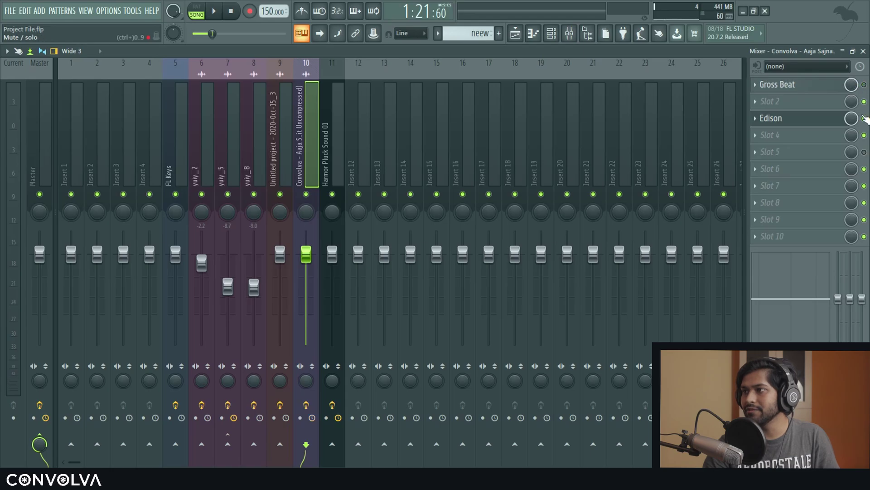
left_click(863, 51)
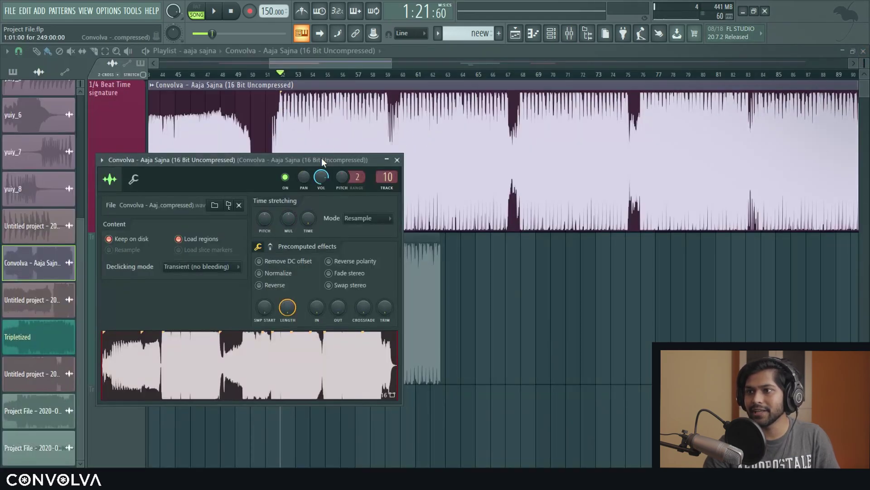
Play the Aaja Sajna drop from bar 52, recheck the mixer, then close the clip settings and replay.
left_click_drag(323, 161, 361, 237)
key("space")
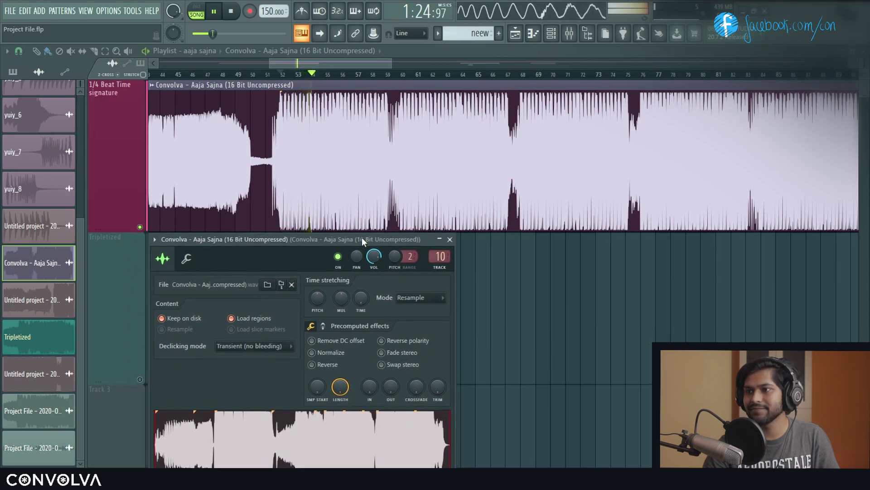
key("space")
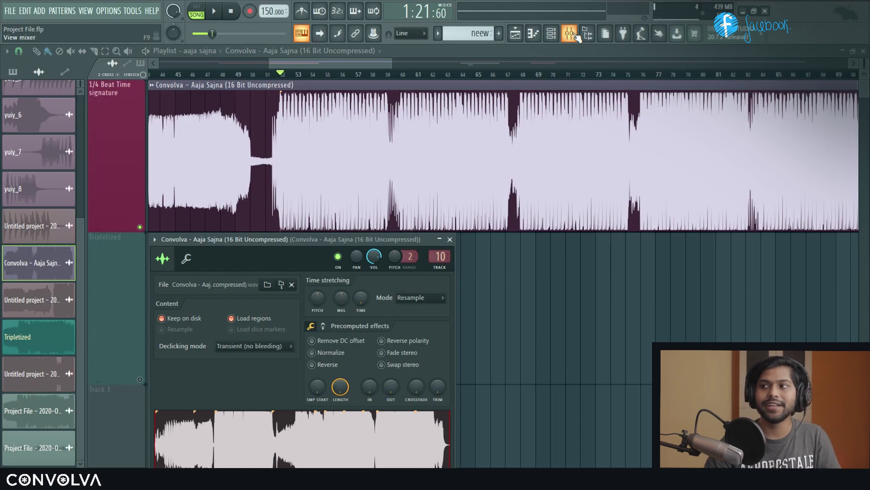
left_click(570, 34)
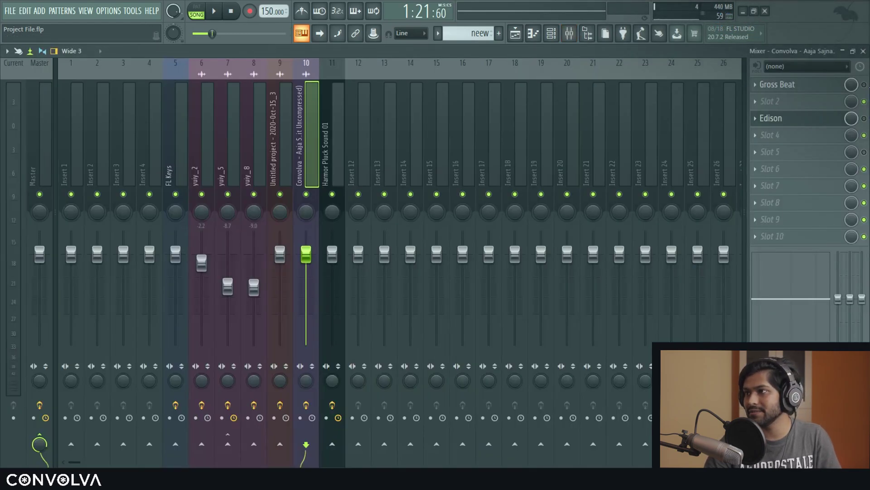
left_click(863, 52)
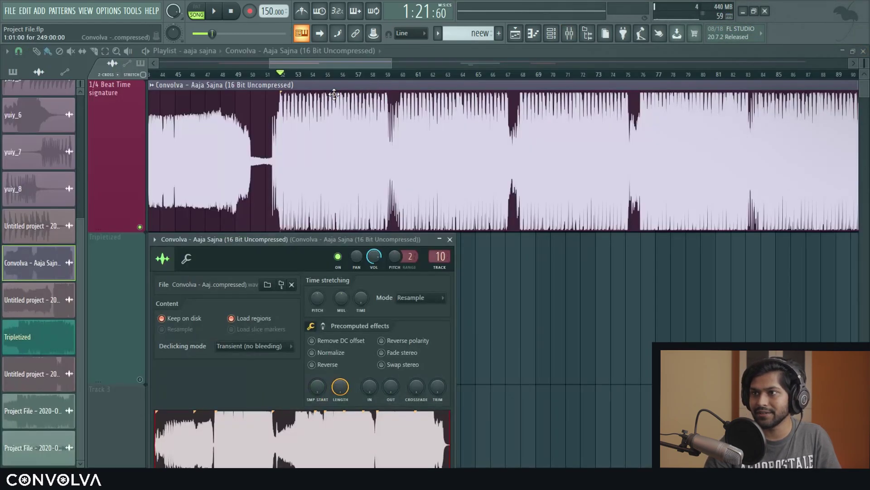
key("Escape")
key("space")
Stop playback and scroll the playlist view around bar 24.
scroll(274, 85, "up", 2)
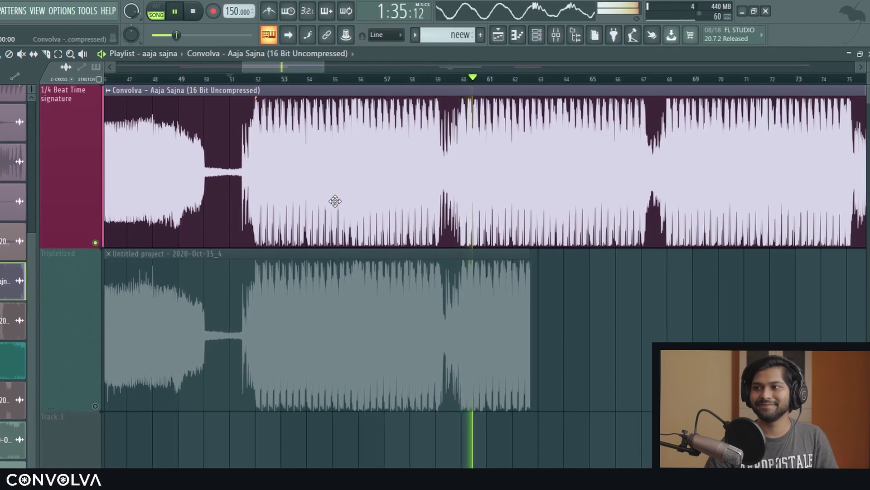
key("space")
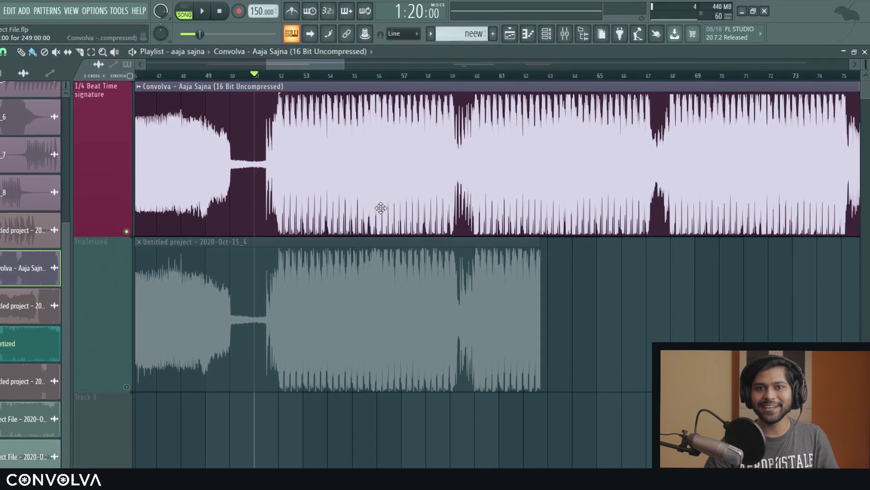
scroll(385, 202, "down", 3)
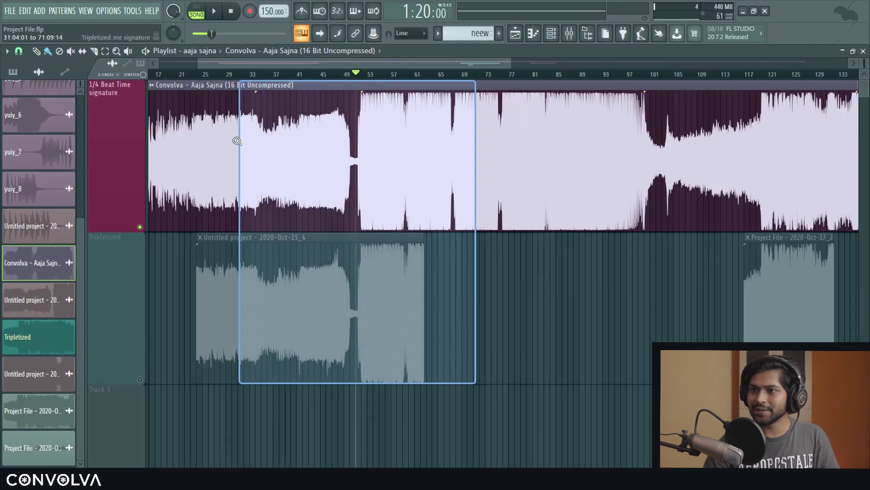
scroll(512, 163, "down", 6)
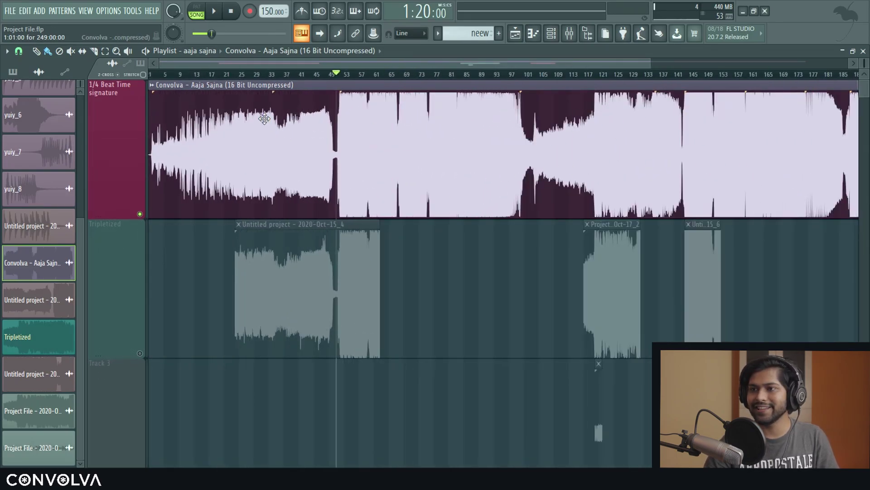
scroll(265, 119, "up", 4)
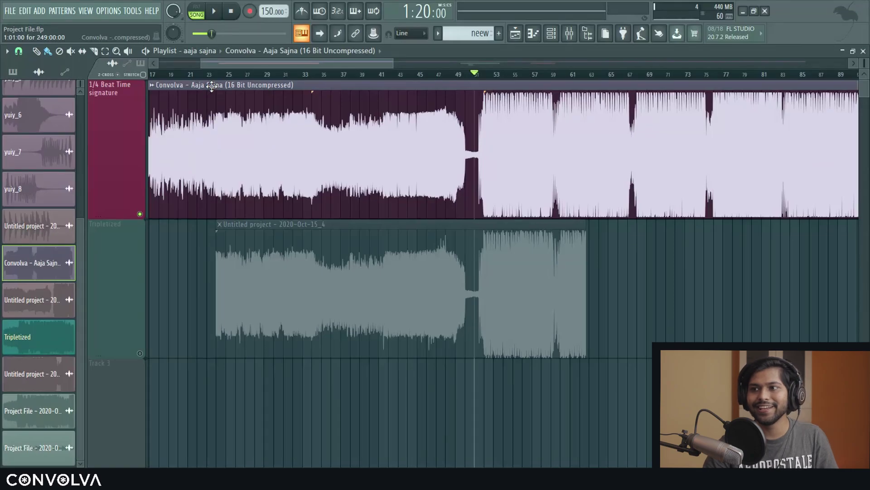
scroll(213, 80, "up", 5)
Play the original song from bar 24 for comparison.
left_click(208, 75)
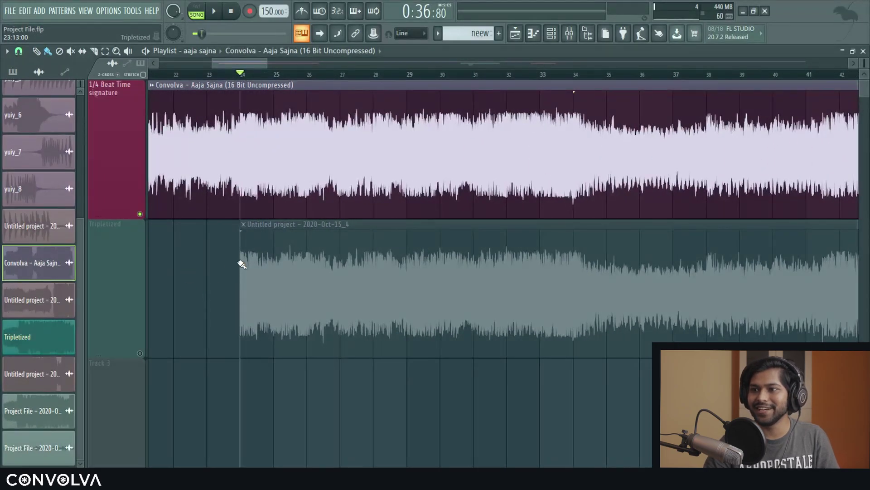
scroll(463, 281, "up", 2)
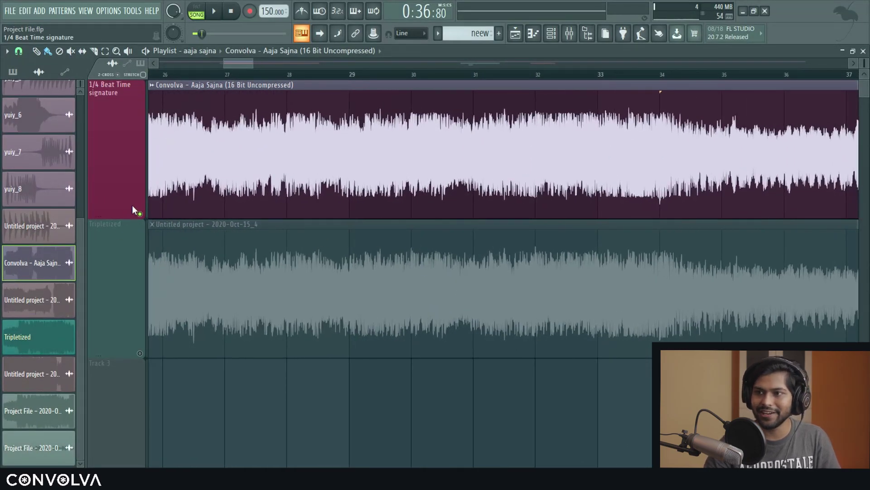
scroll(145, 262, "down", 2)
key("space")
scroll(257, 248, "up", 2)
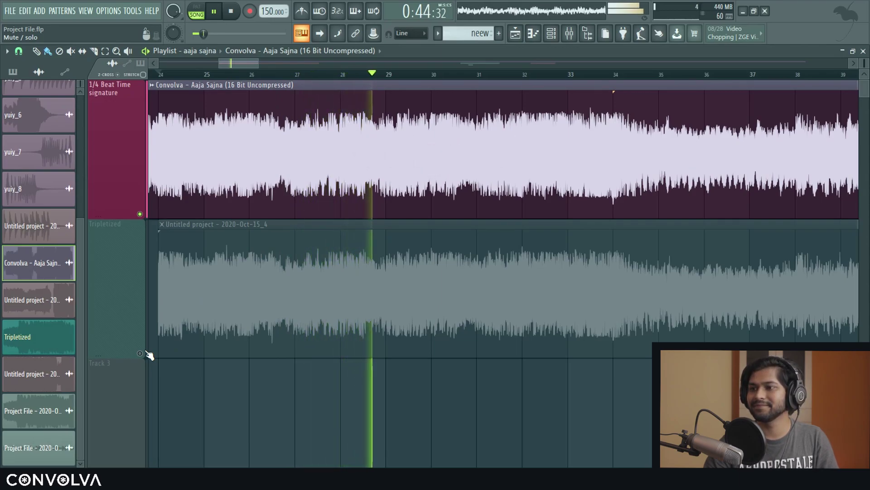
Solo the Tripletized track and play it again from bar 24.
key("space")
right_click(140, 354)
key("space")
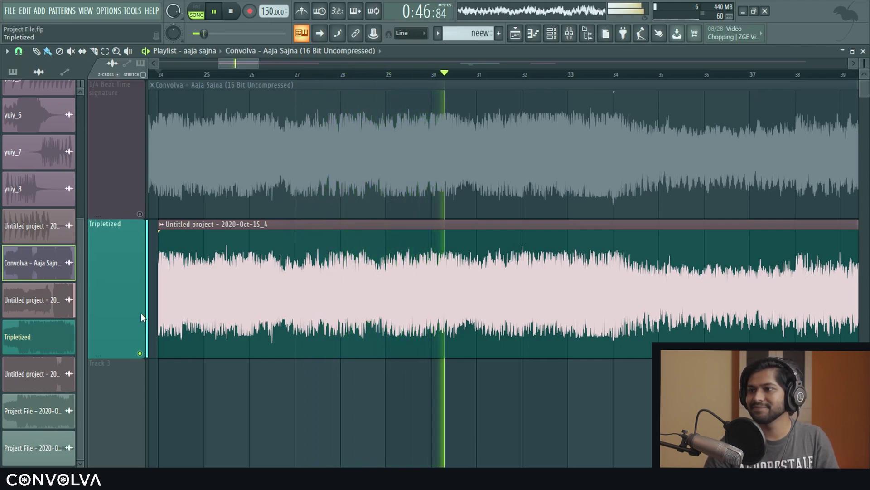
Zoom the playlist from bar 24 onward to show all three tripletized clips.
scroll(386, 251, "down", 5)
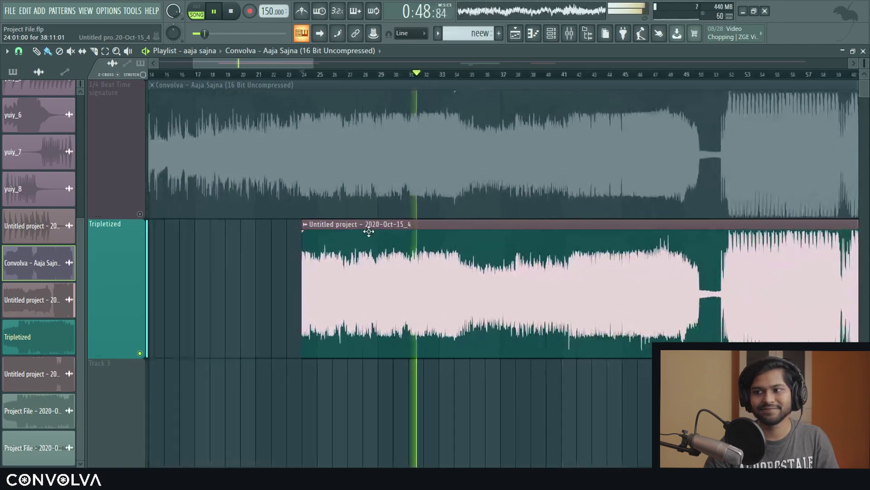
scroll(371, 224, "down", 2)
left_click_drag(326, 384, 811, 73)
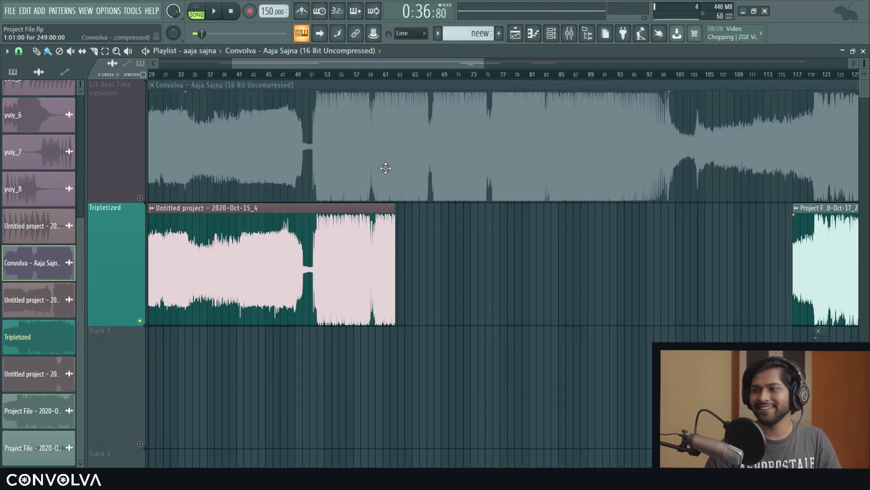
scroll(547, 227, "down", 4)
scroll(429, 175, "down", 3)
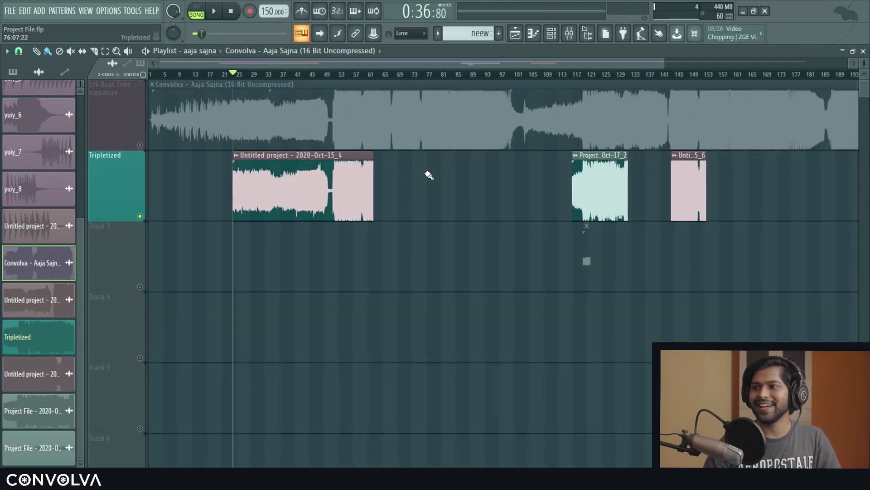
left_click_drag(219, 361, 558, 82)
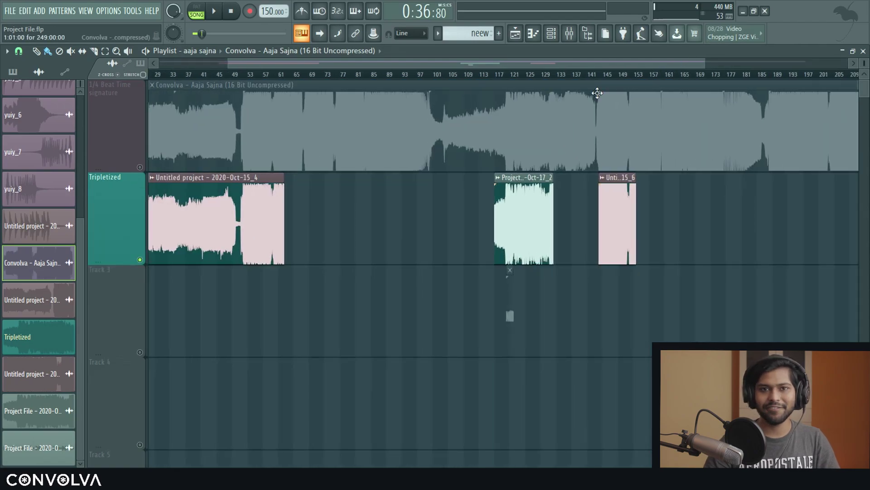